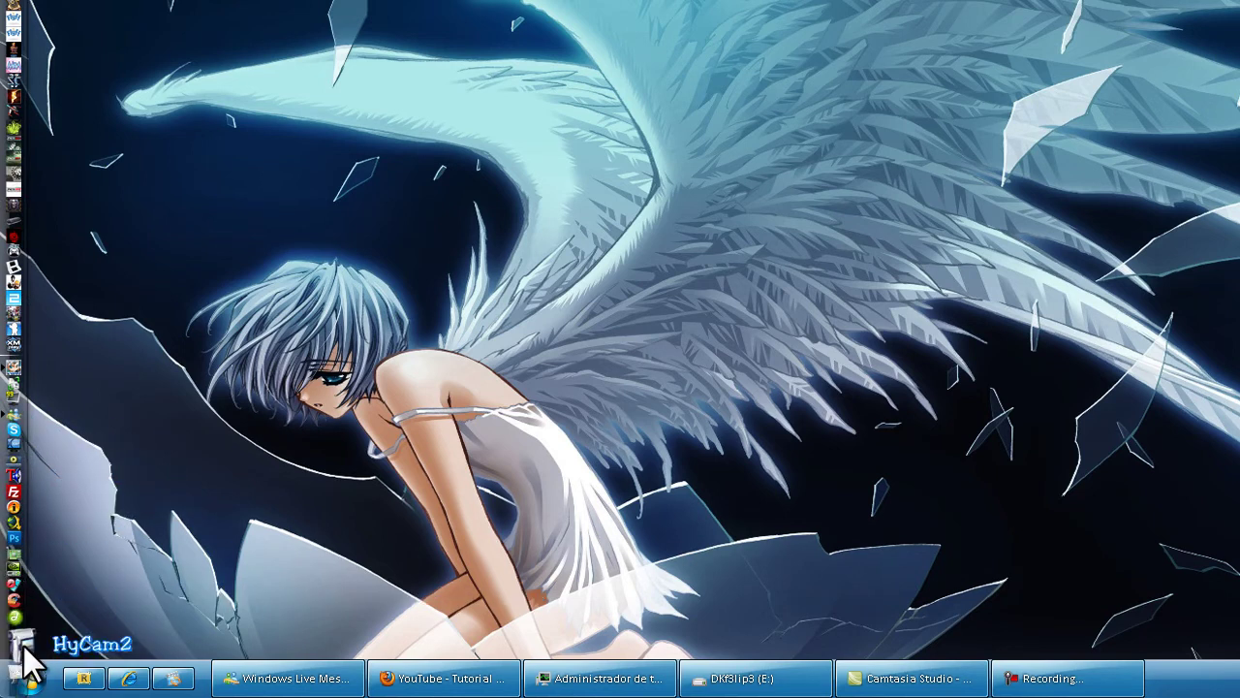
pyautogui.click(27, 682)
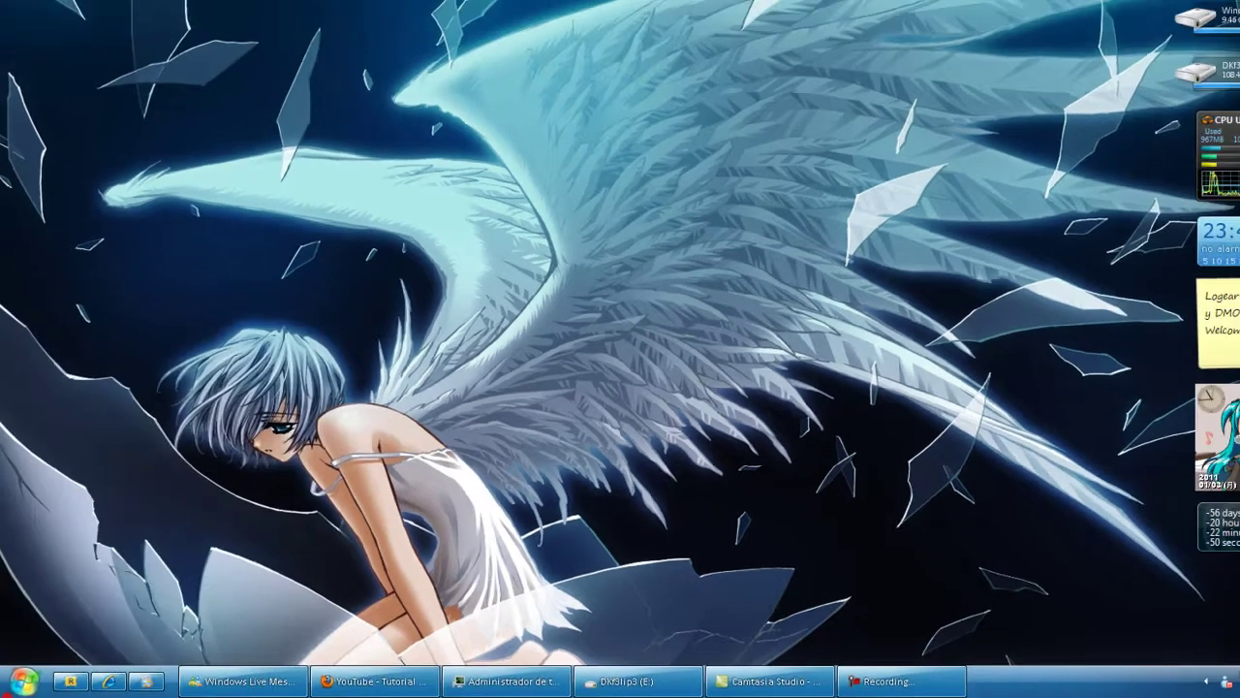
pyautogui.click(25, 681)
pyautogui.click(79, 618)
pyautogui.moveTo(194, 620)
pyautogui.click(812, 64)
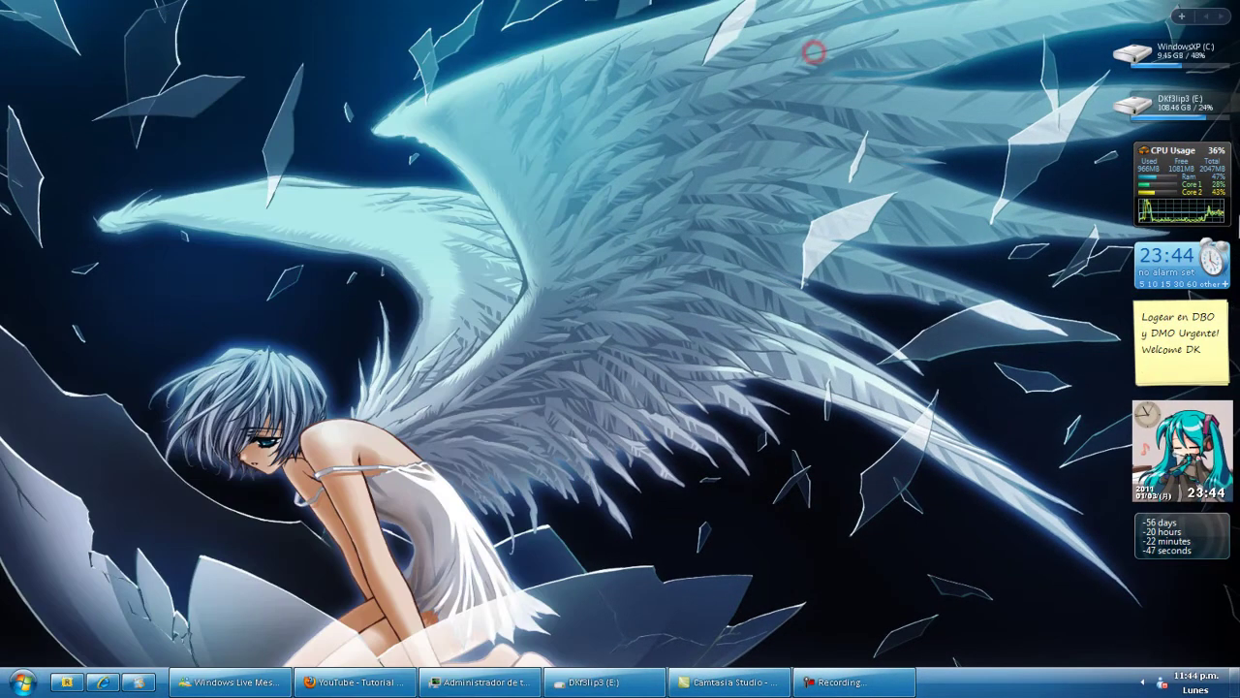
pyautogui.click(22, 681)
pyautogui.click(85, 627)
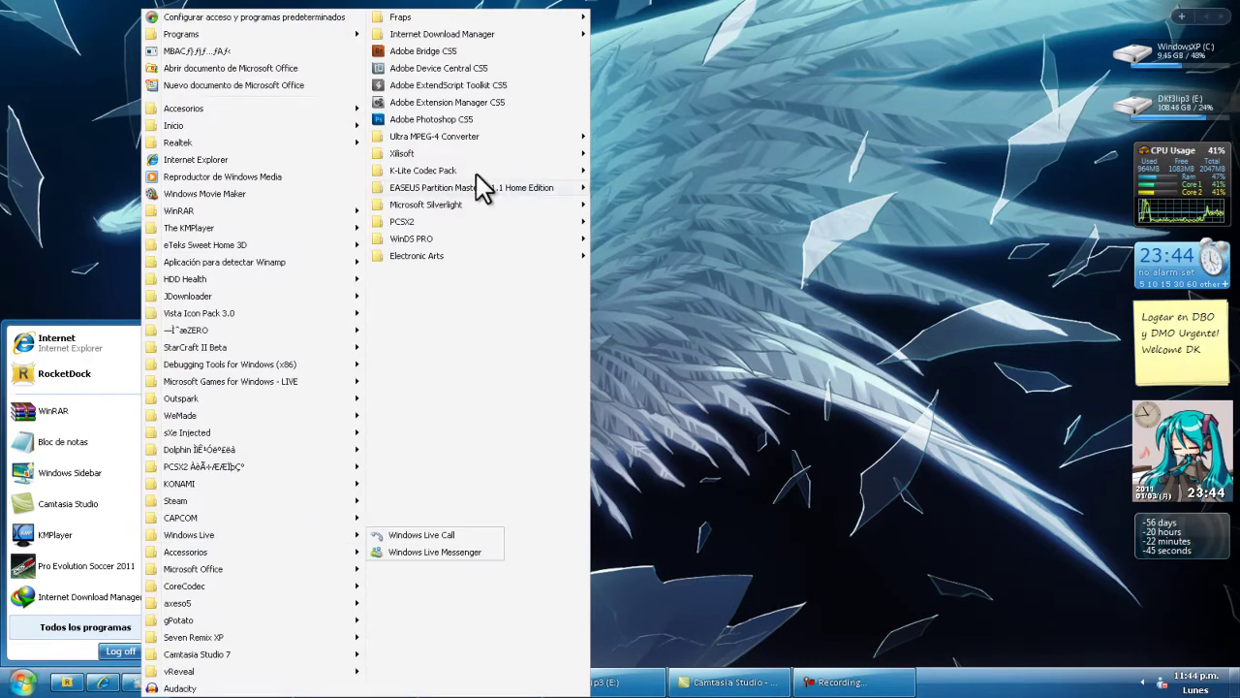
pyautogui.click(901, 134)
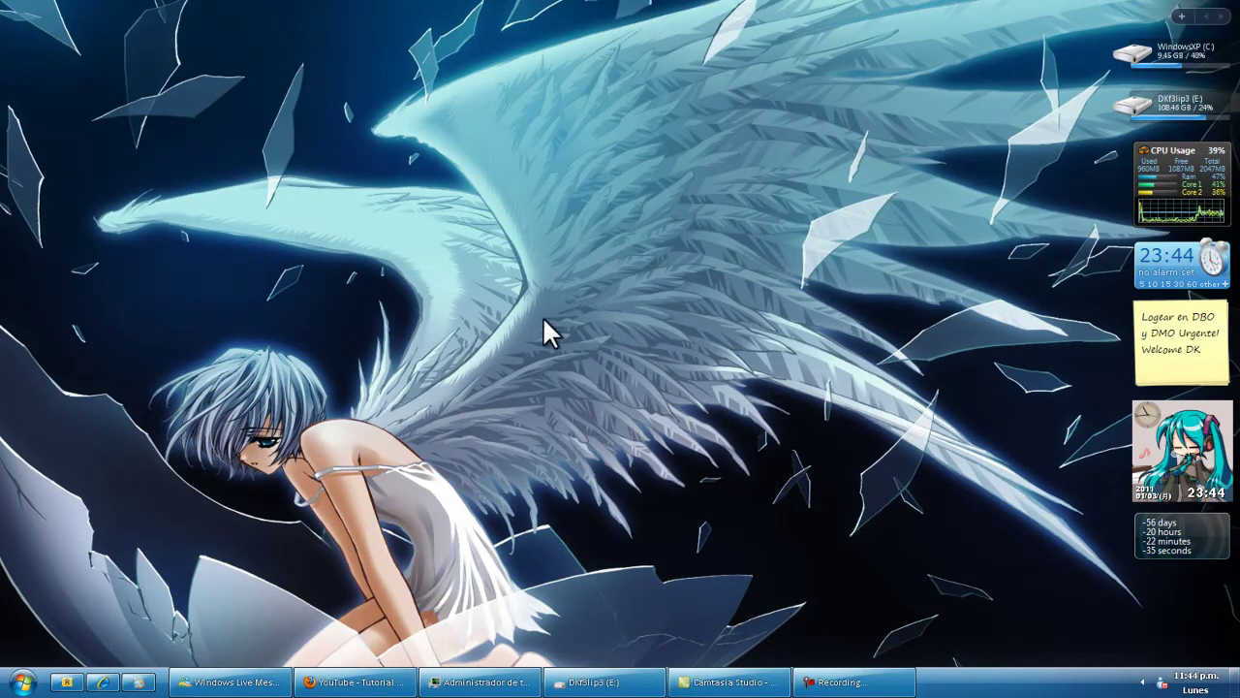
pyautogui.click(22, 682)
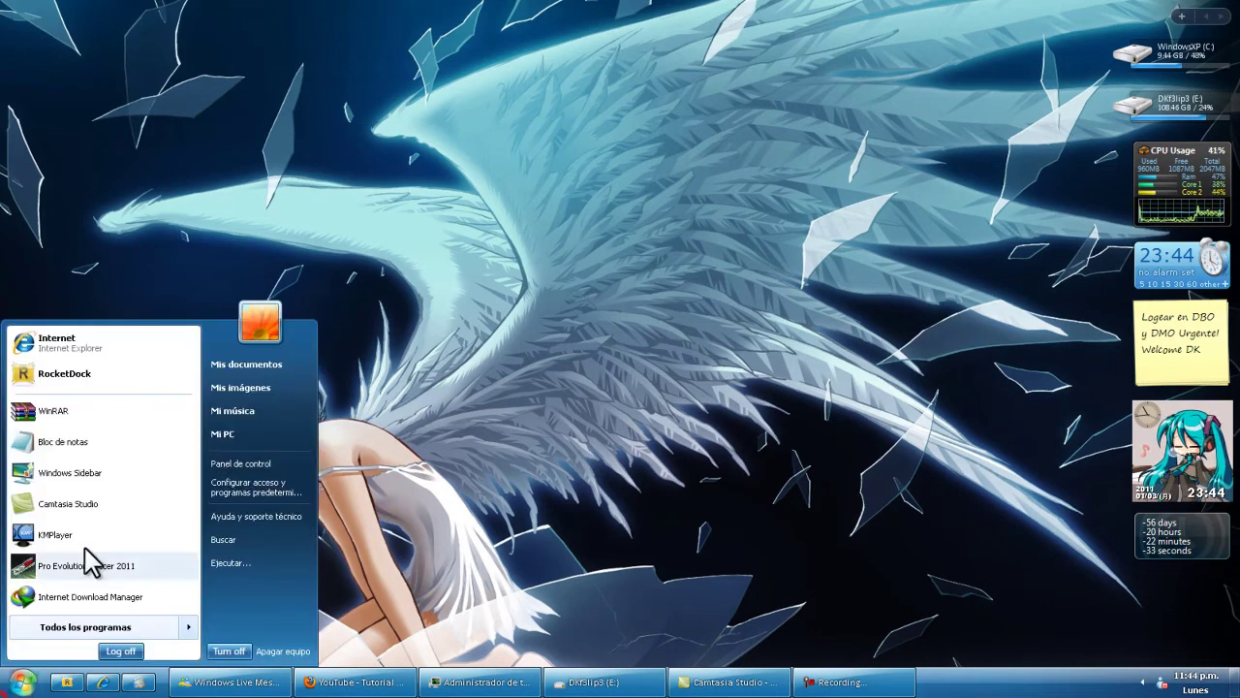
pyautogui.rightClick(227, 429)
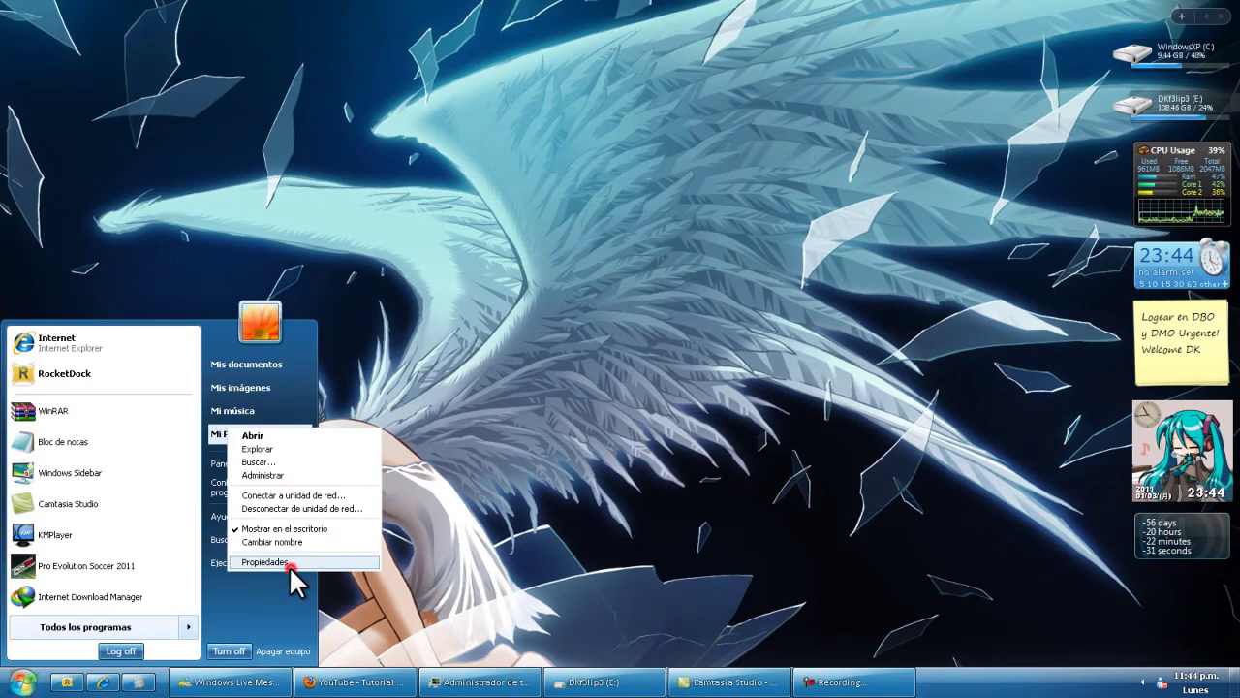
pyautogui.click(467, 385)
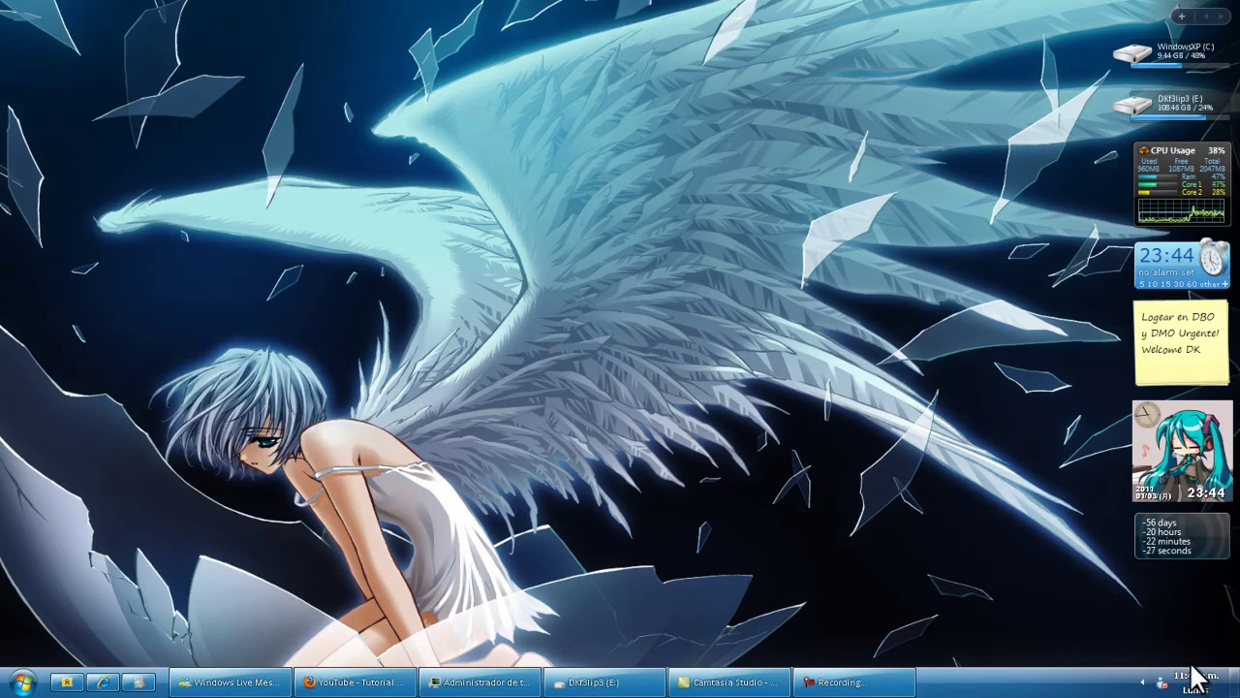
pyautogui.click(19, 682)
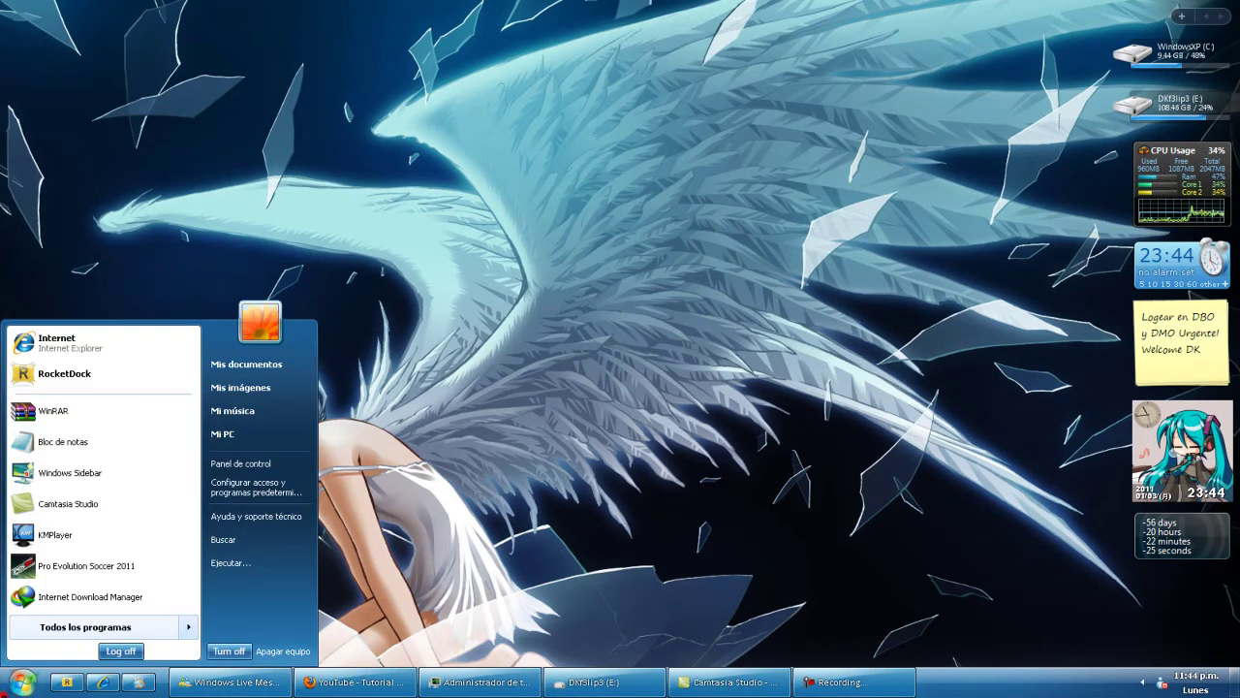
pyautogui.click(595, 453)
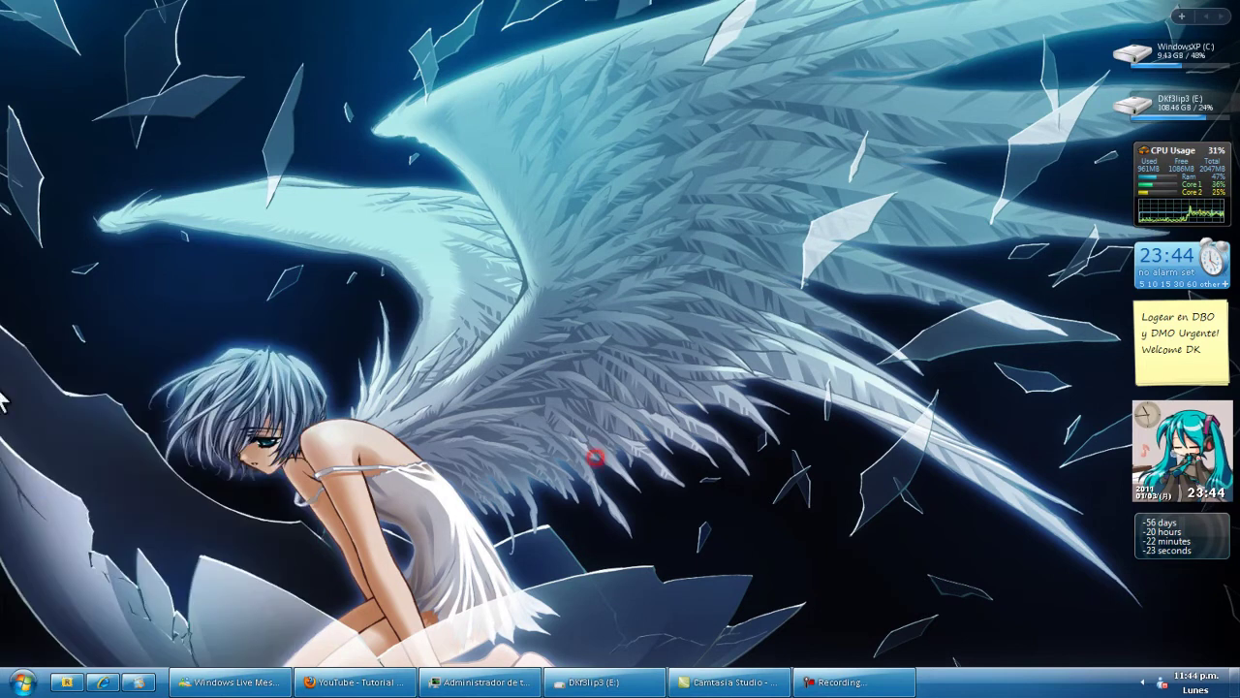
# Launch CCleaner from the desktop dock
pyautogui.moveTo(8, 489)
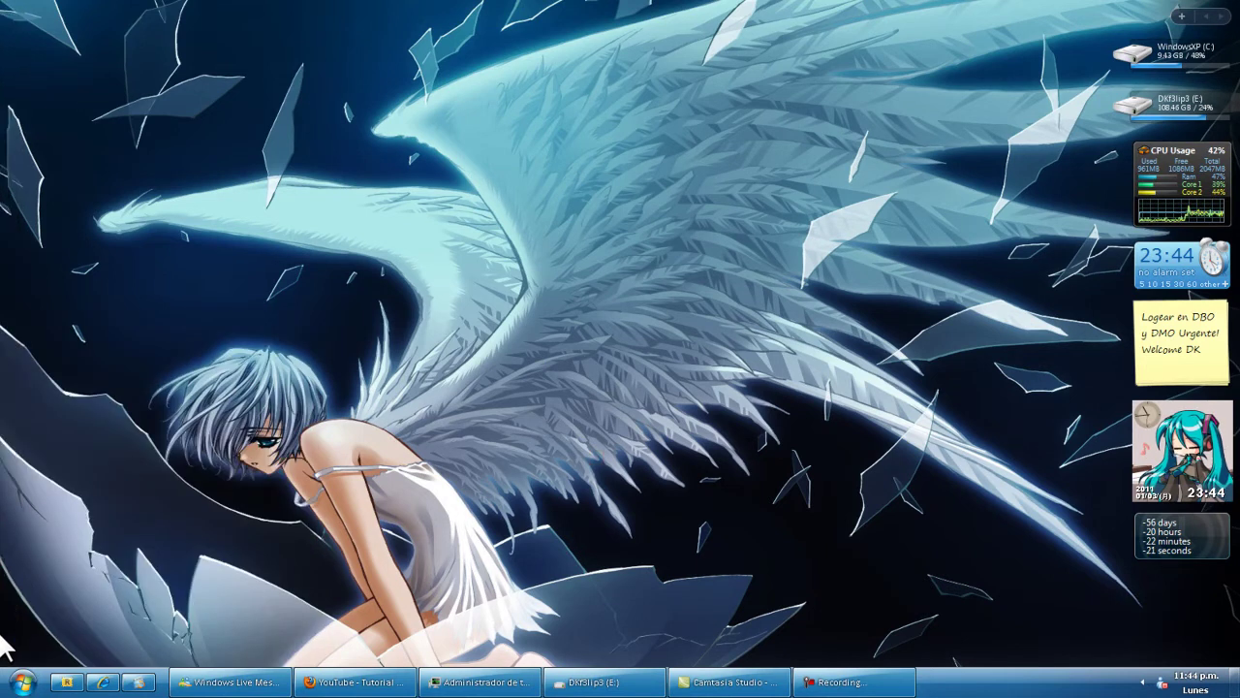
pyautogui.click(13, 635)
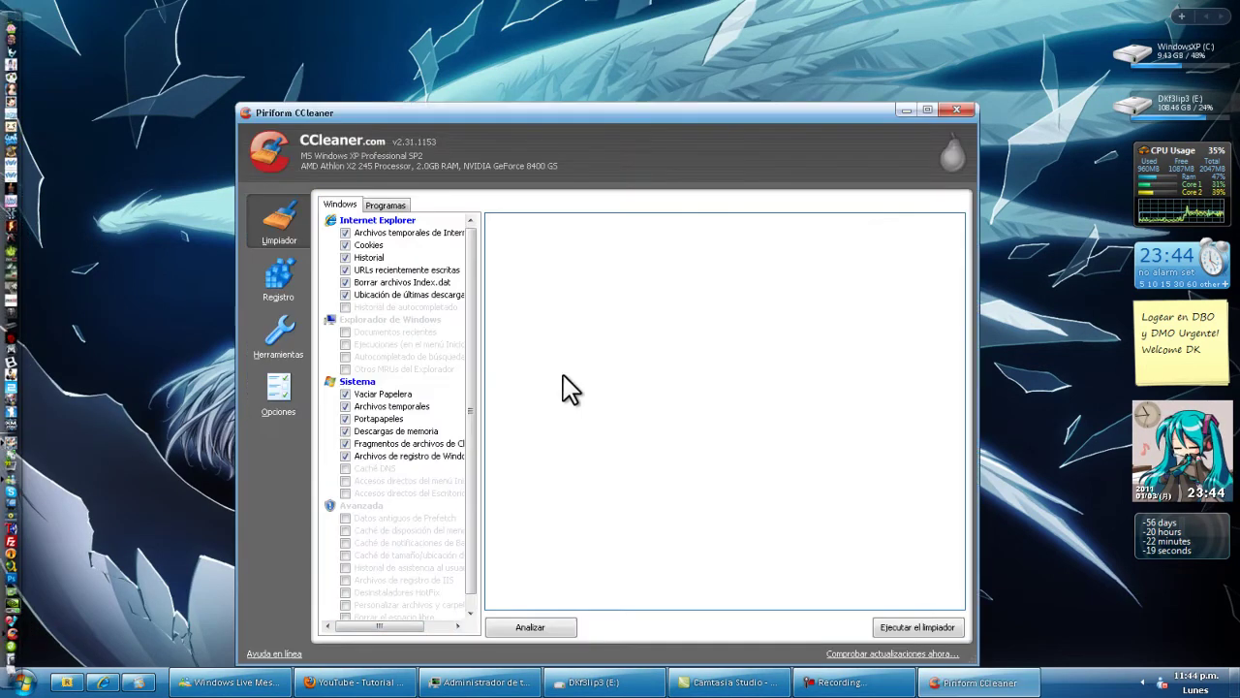
# Open drive E: from Mi PC and look into its PC Games and MMO Games folders
pyautogui.click(21, 682)
pyautogui.click(232, 432)
pyautogui.doubleClick(419, 200)
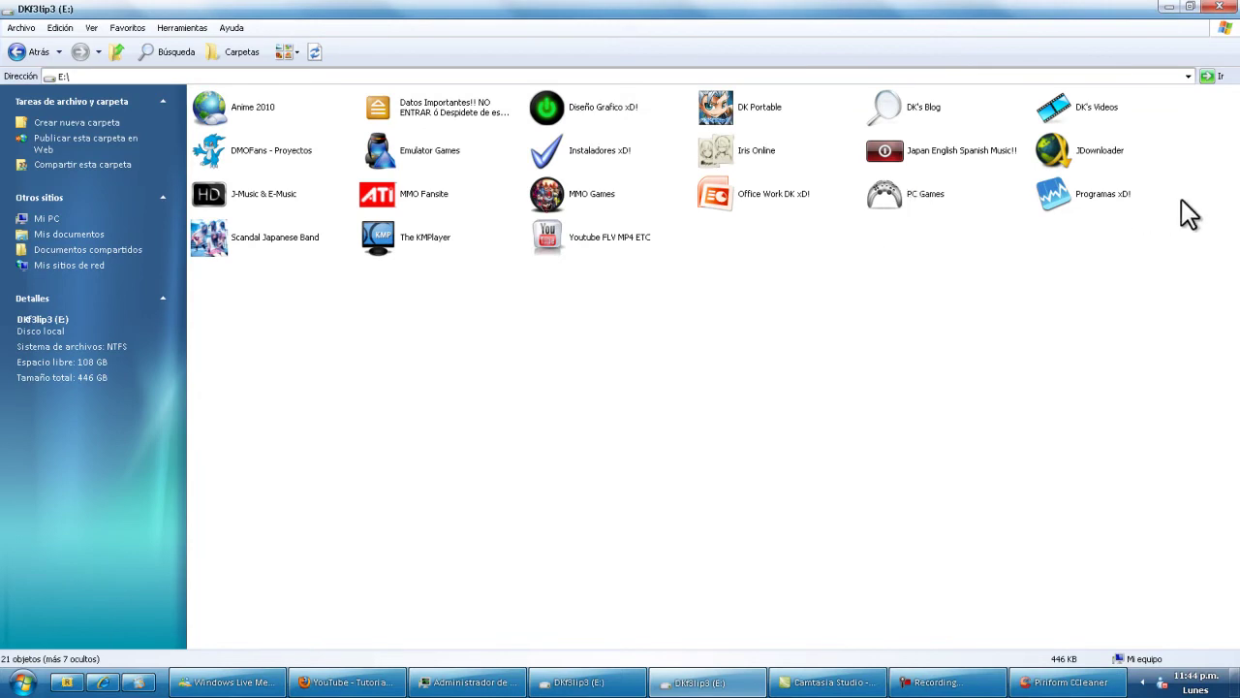
pyautogui.click(926, 200)
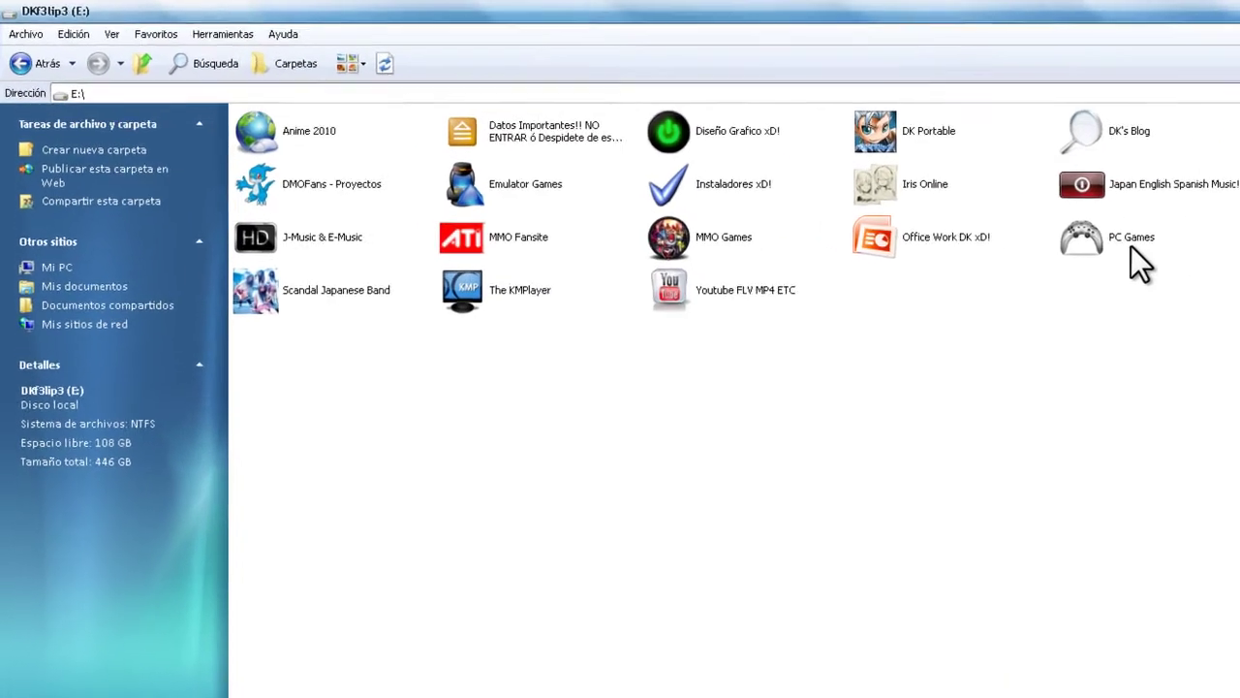
pyautogui.doubleClick(1157, 249)
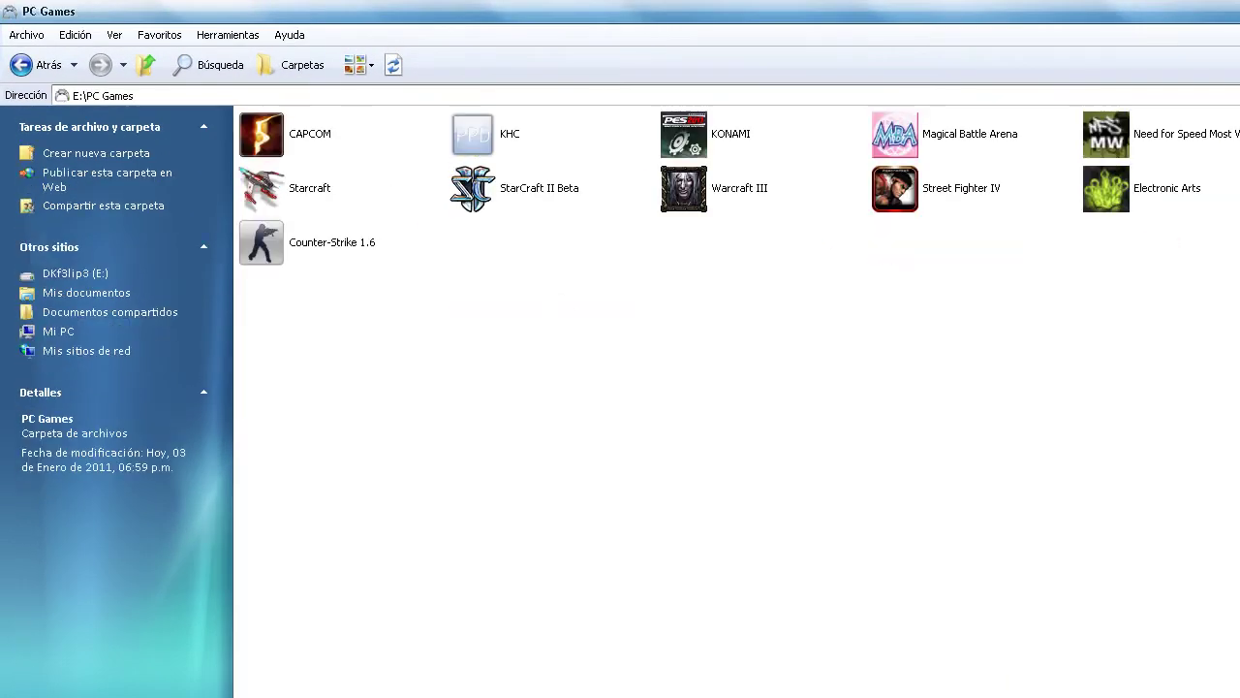
pyautogui.click(21, 62)
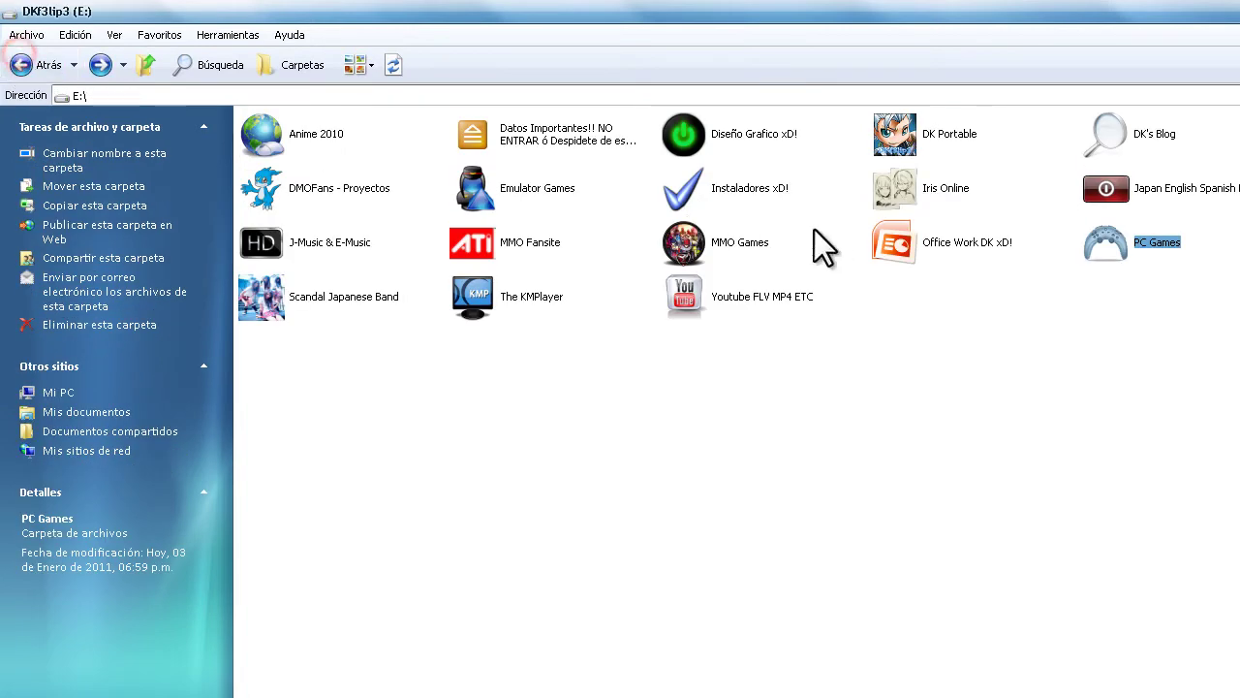
pyautogui.doubleClick(683, 233)
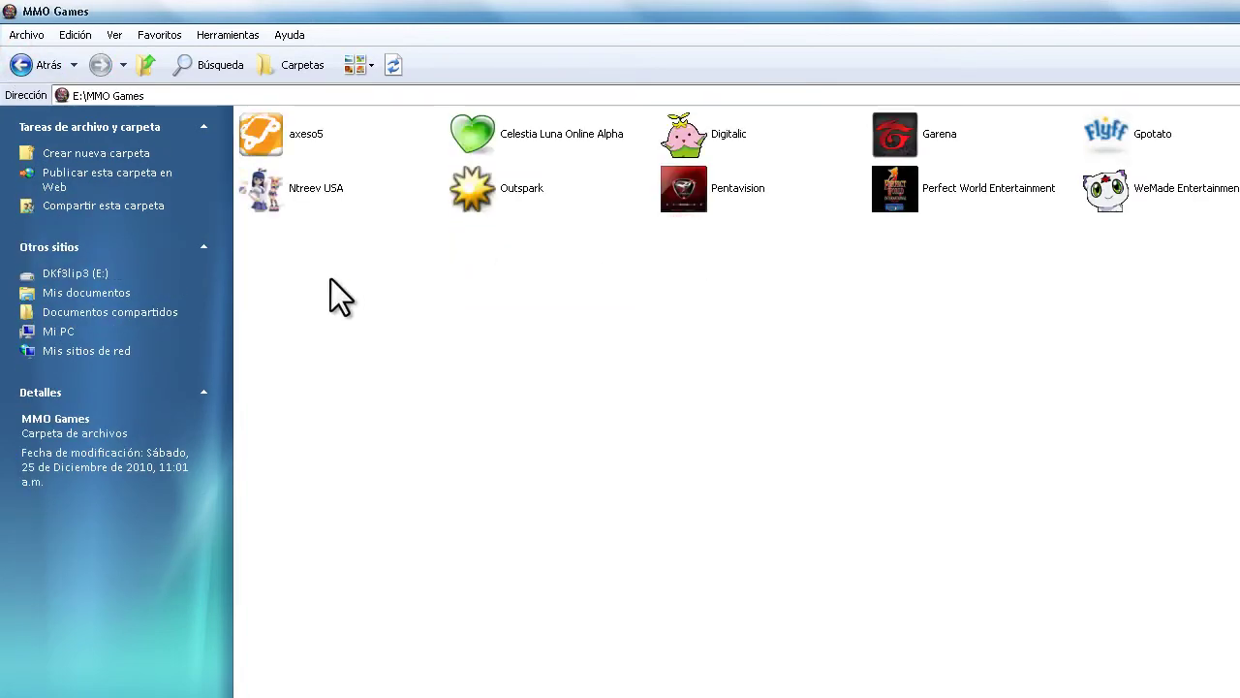
# Look through the Anime 2010, Emulator Games and Japan English Spanish Music!! folders on drive E:, and return to the drive's root
pyautogui.click(41, 67)
pyautogui.click(326, 134)
pyautogui.doubleClick(325, 133)
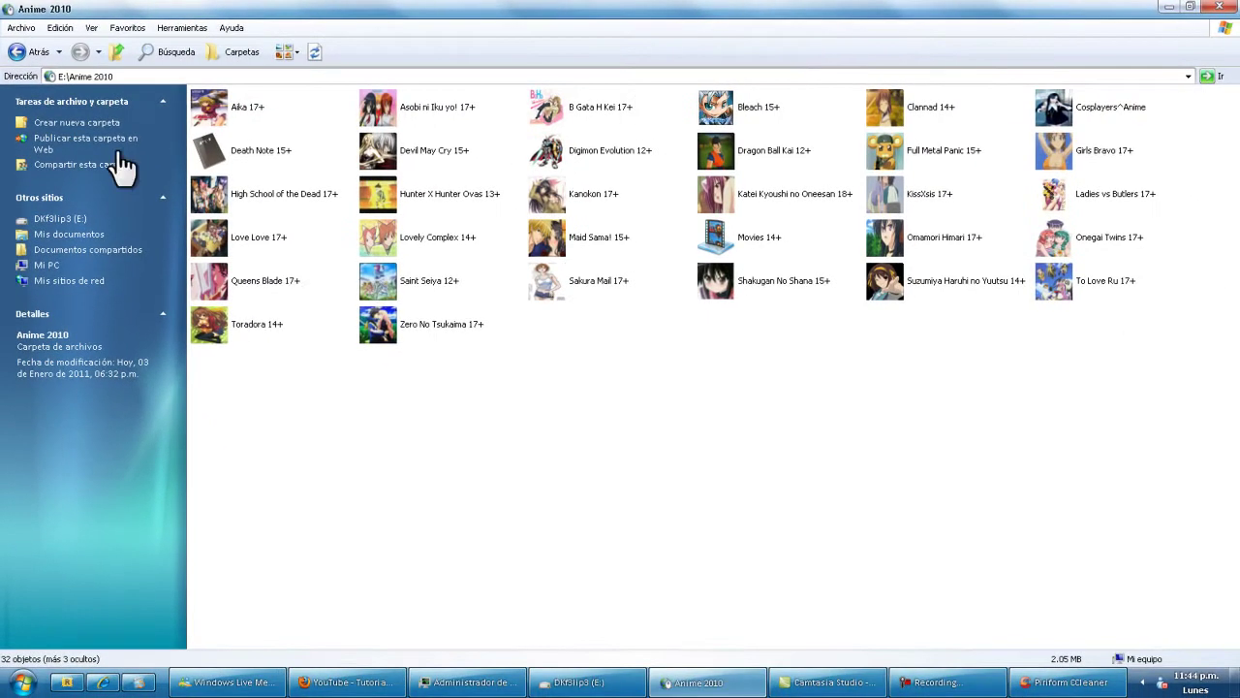
pyautogui.click(25, 54)
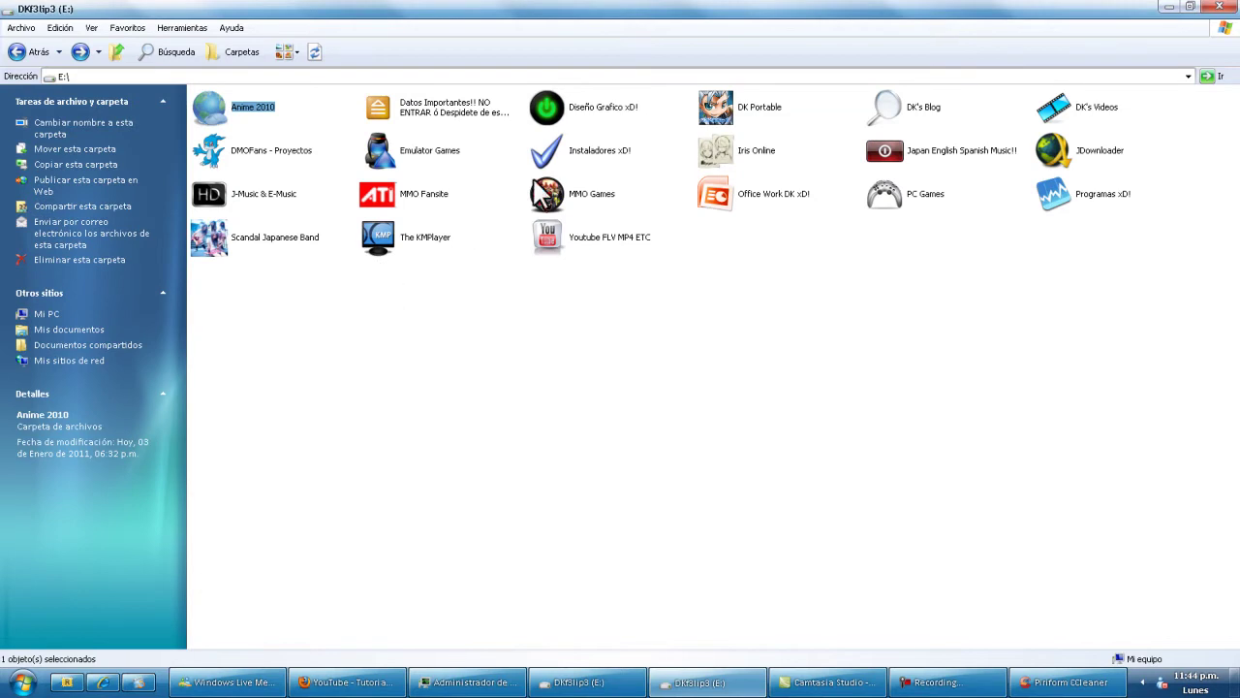
pyautogui.doubleClick(402, 155)
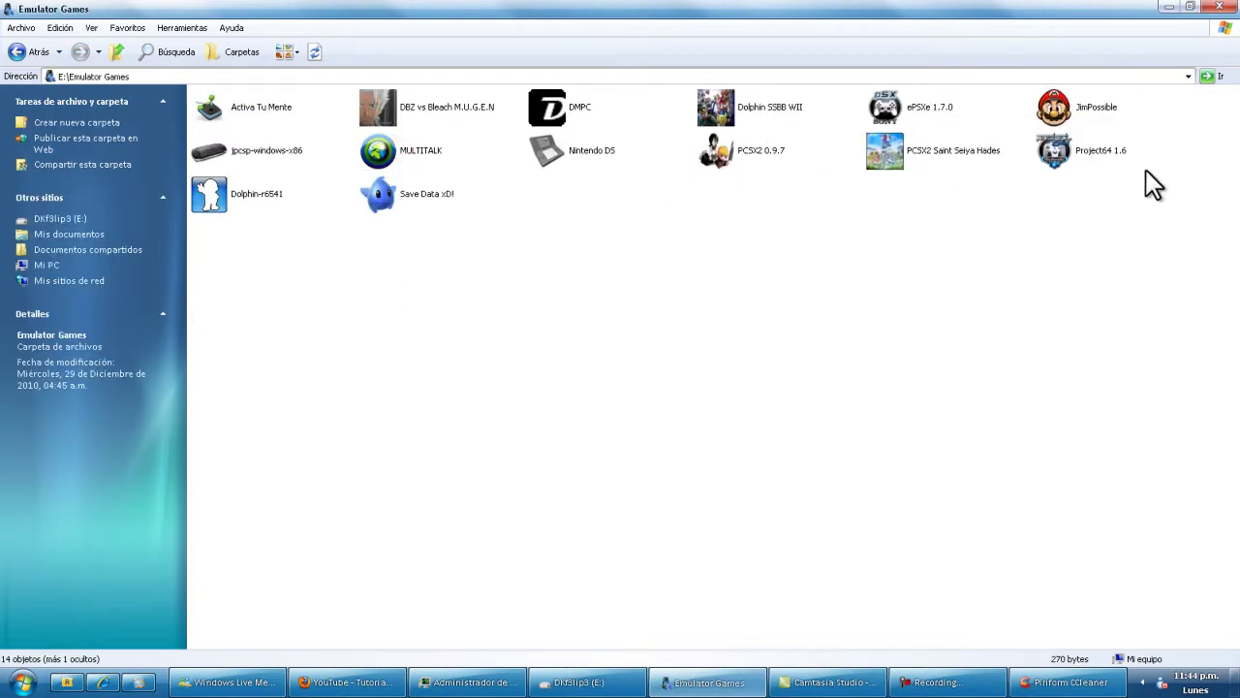
pyautogui.click(21, 51)
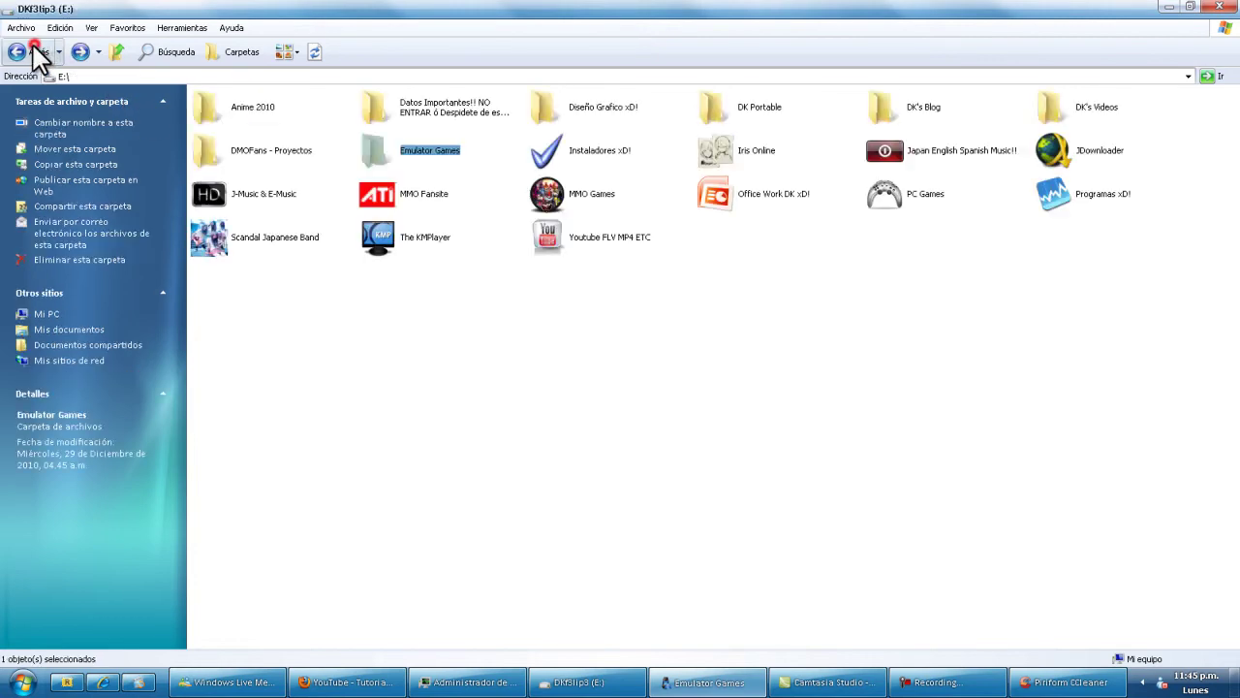
pyautogui.doubleClick(925, 152)
pyautogui.scroll(-13, 58, 160)
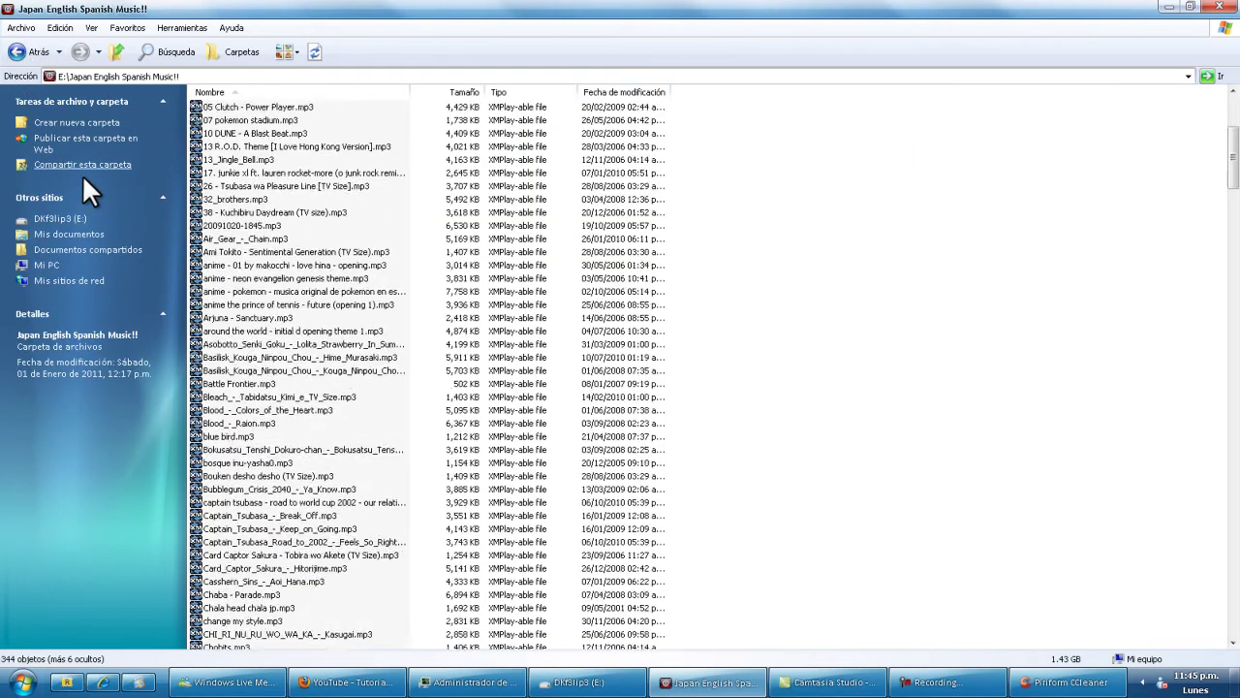
pyautogui.click(21, 51)
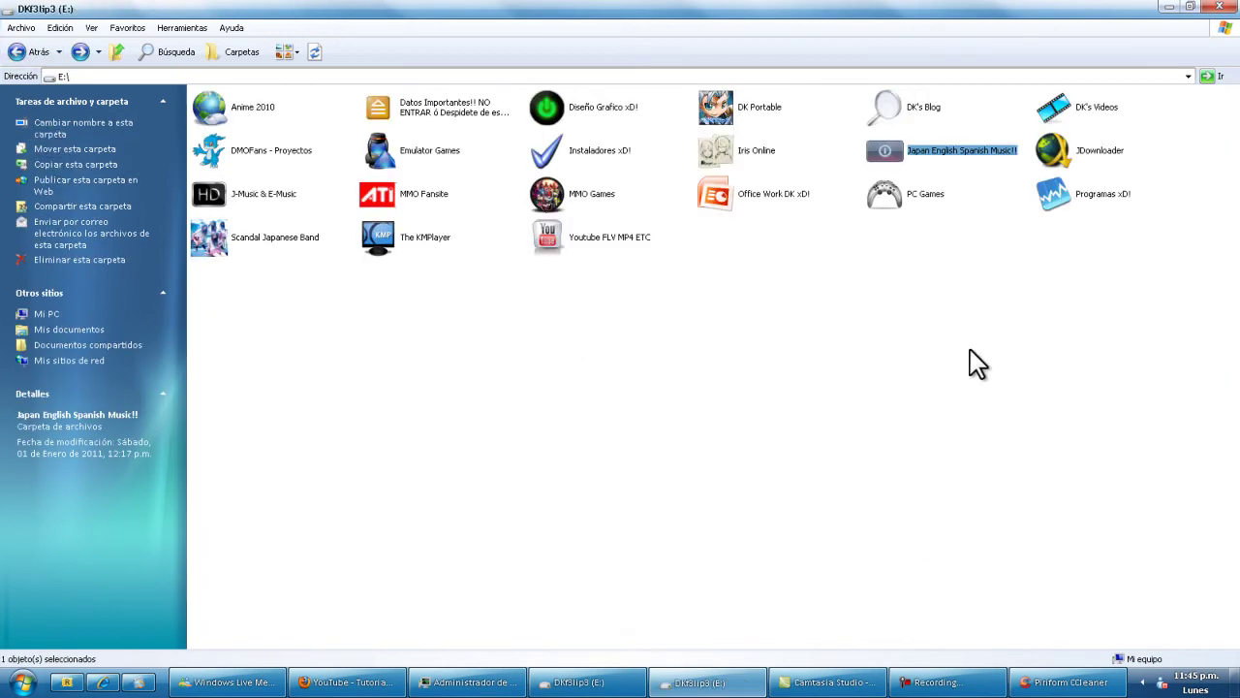
# Close the drive E: window and return to CCleaner
pyautogui.doubleClick(889, 4)
pyautogui.scroll(-3, 1076, 325)
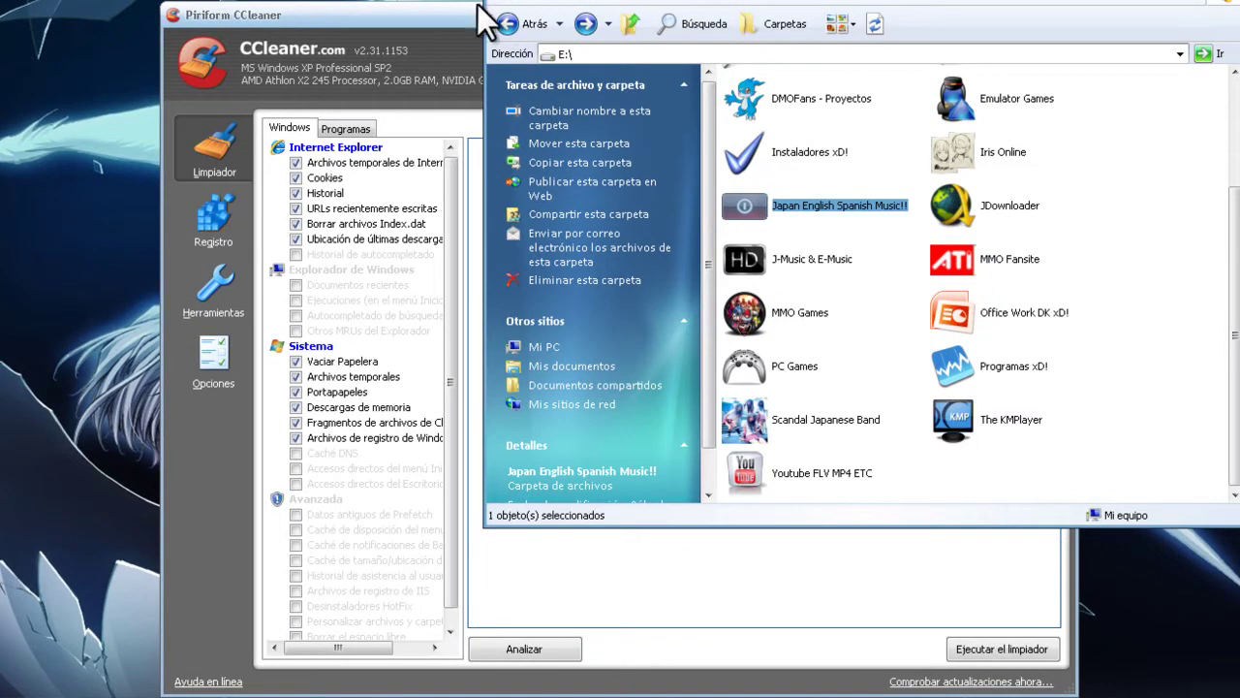
pyautogui.click(509, 22)
pyautogui.hotkey('alt', 'F4')
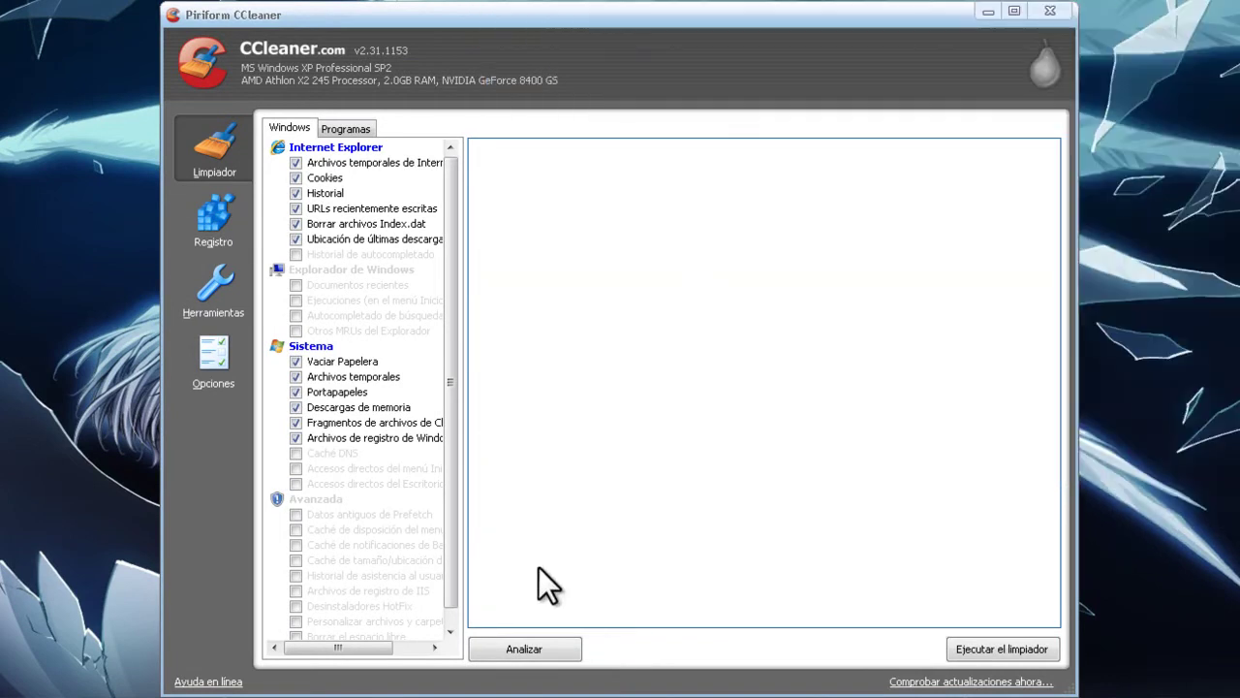
# Analyze the system with the Limpiador's selected items and review its cleaning options for Programas
pyautogui.click(554, 655)
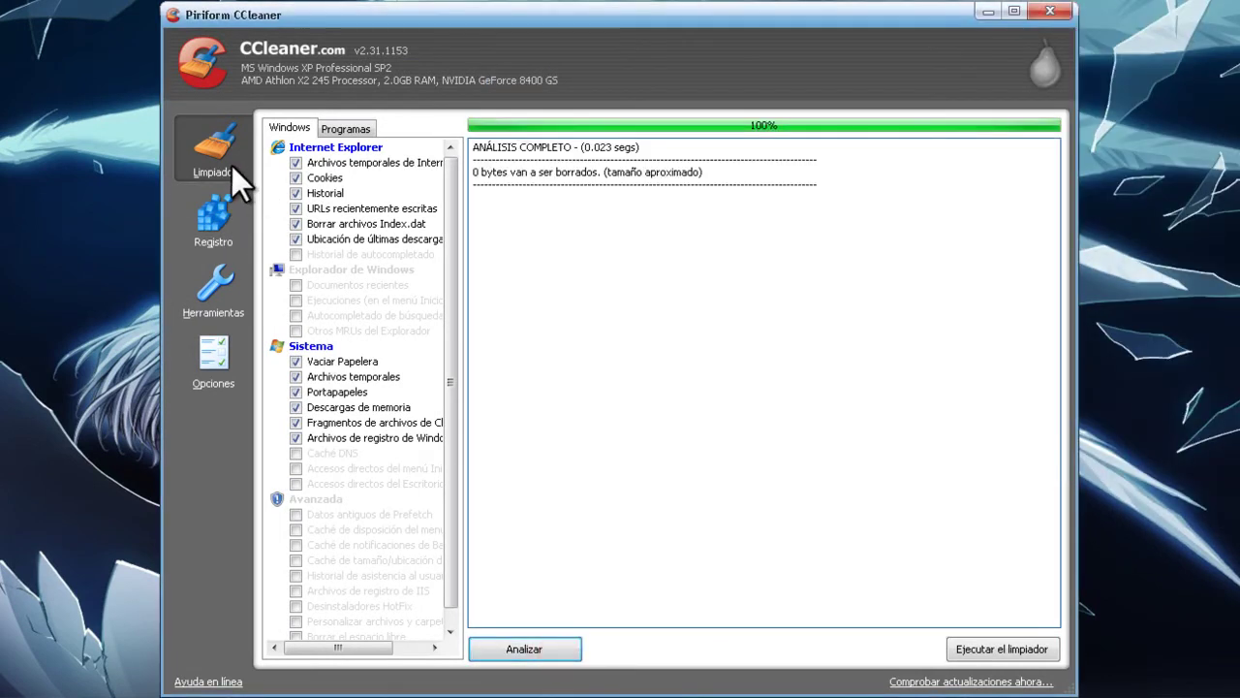
pyautogui.click(513, 648)
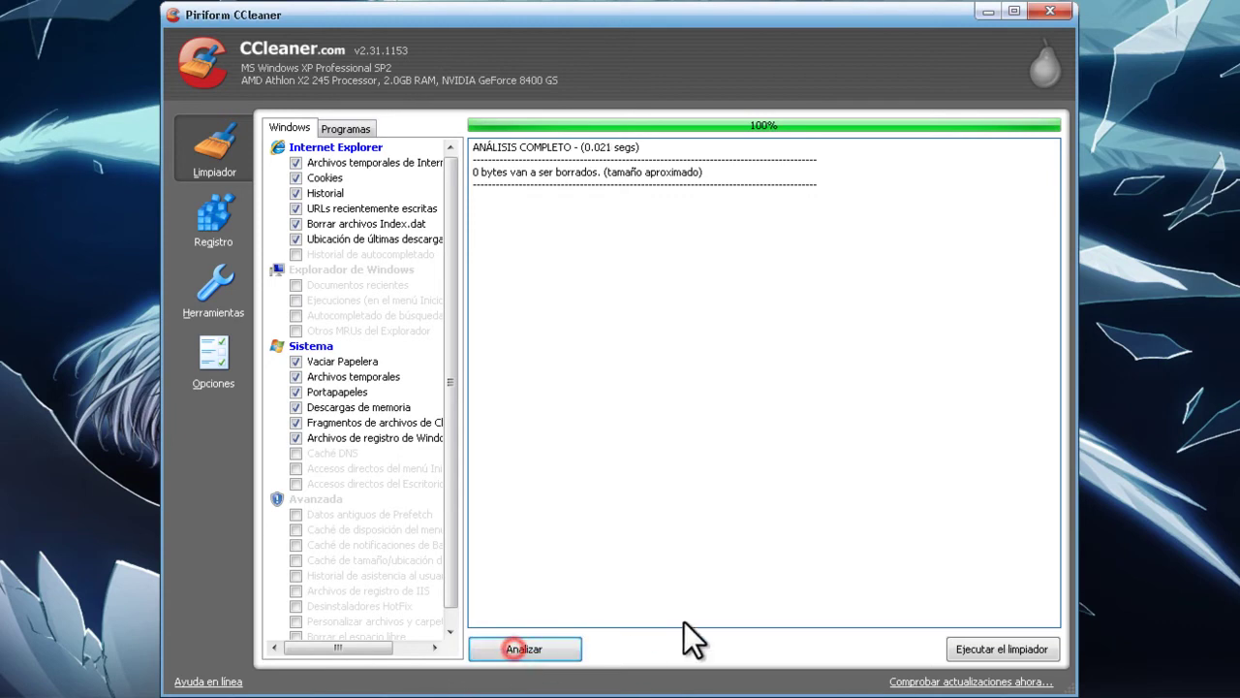
pyautogui.click(345, 130)
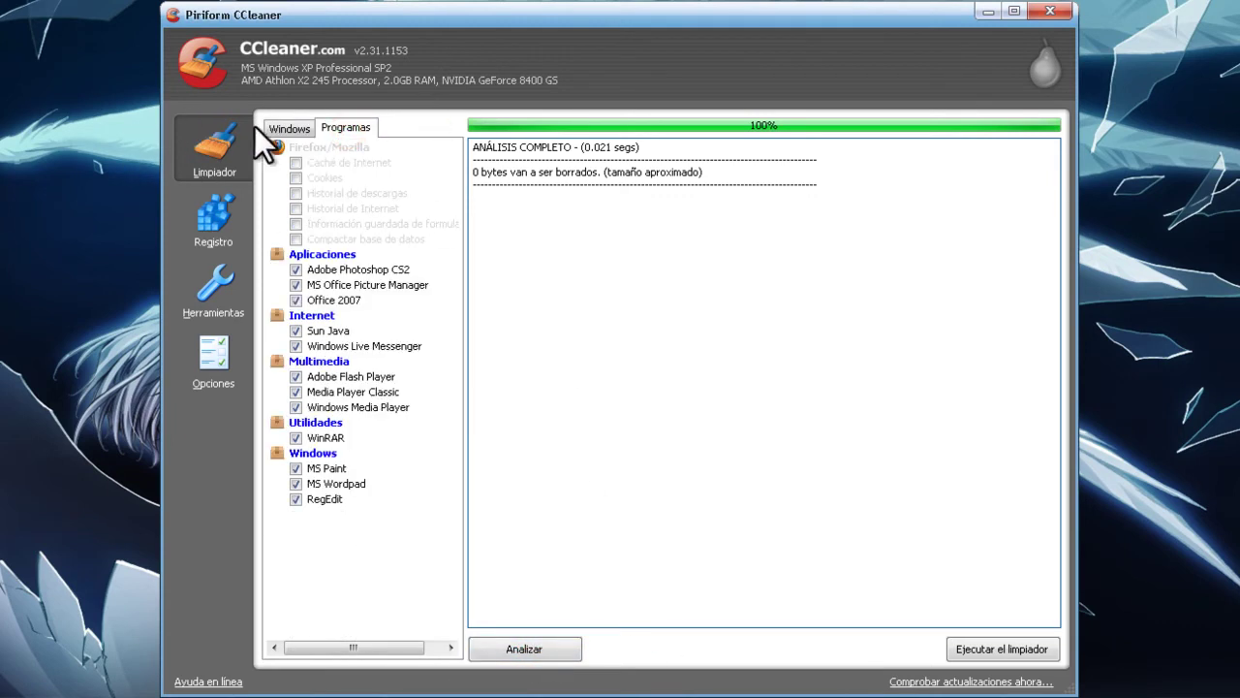
pyautogui.click(215, 131)
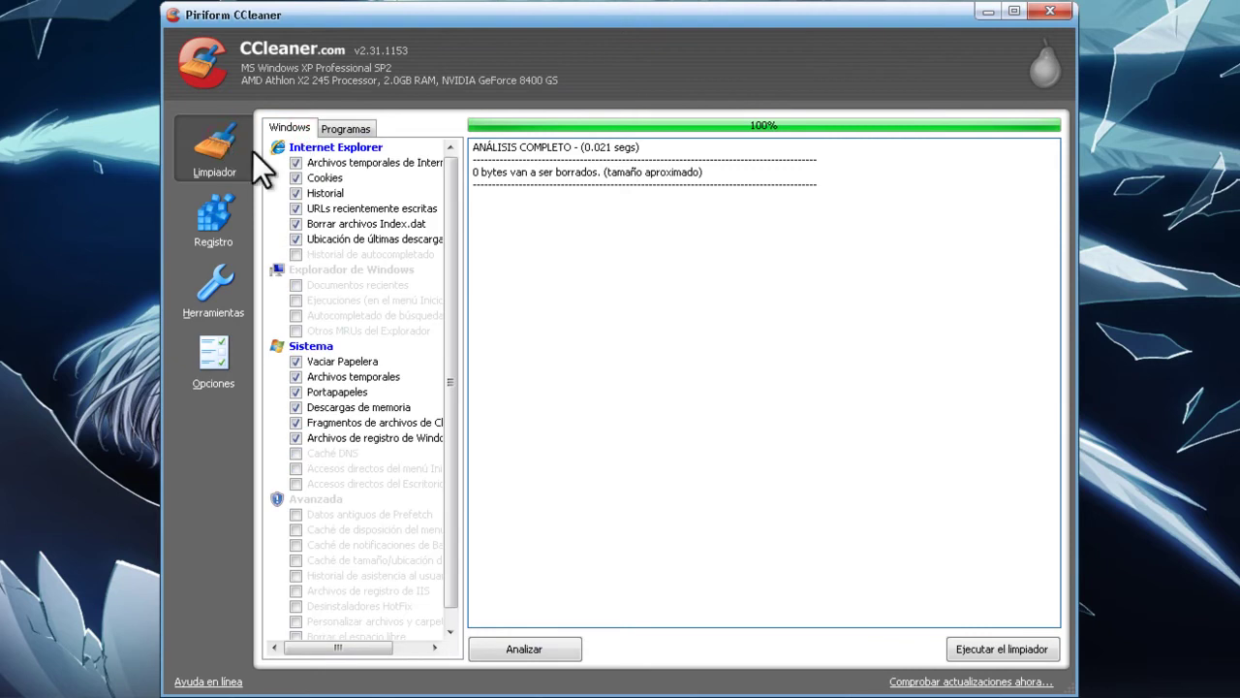
# Run the cleaner on the selected items and analyze the system again
pyautogui.click(990, 631)
pyautogui.click(534, 648)
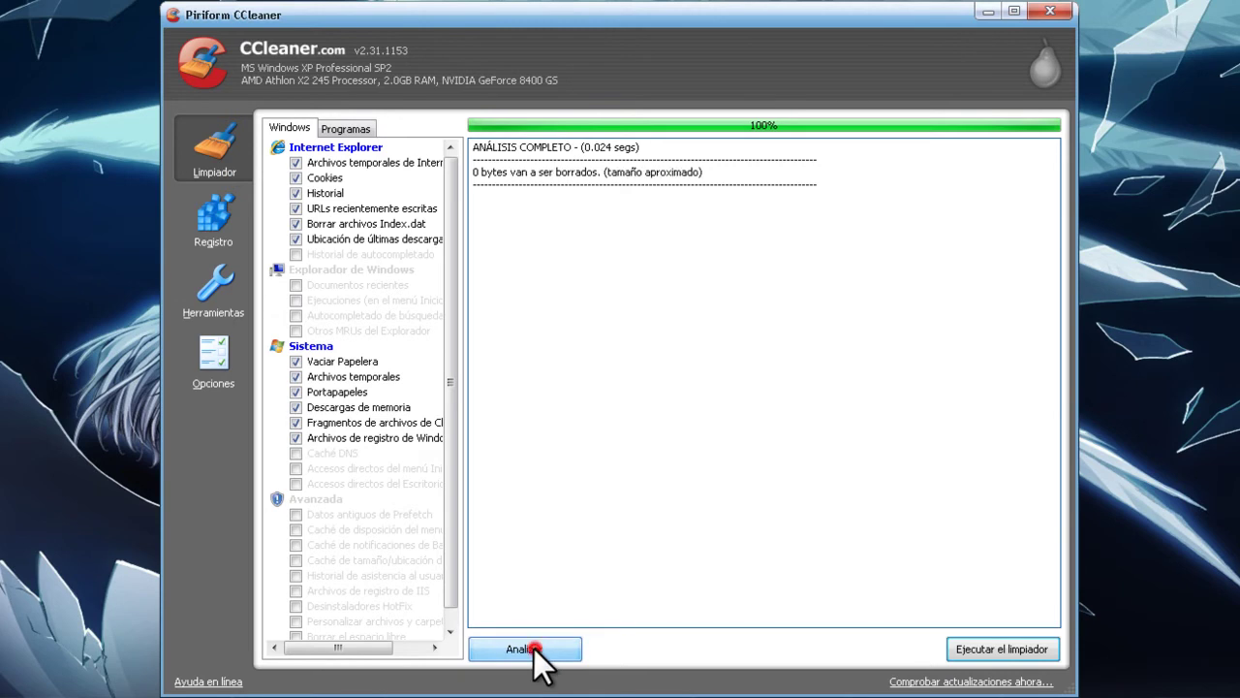
# Scan the registry for problems with all the integrity checks enabled
pyautogui.click(199, 238)
pyautogui.click(524, 646)
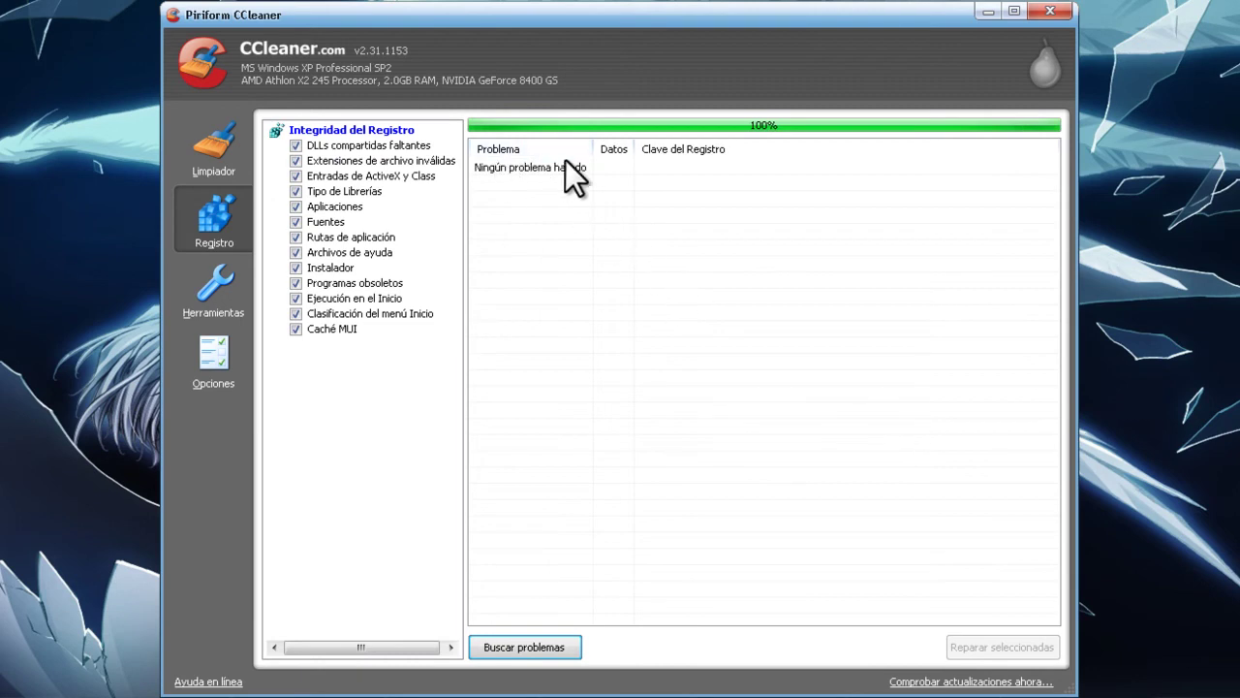
# Review the startup programs among CCleaner's tools, select the NvCplDaemon entry, and open the system restore points list
pyautogui.click(225, 300)
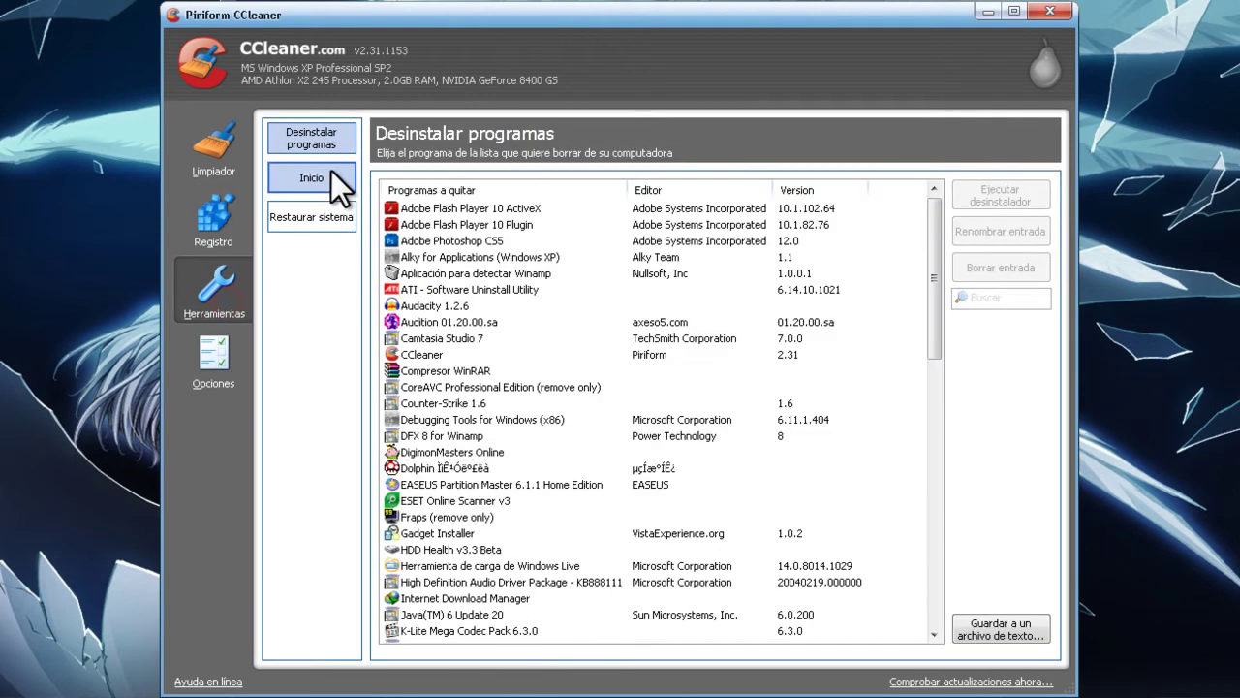
pyautogui.click(332, 174)
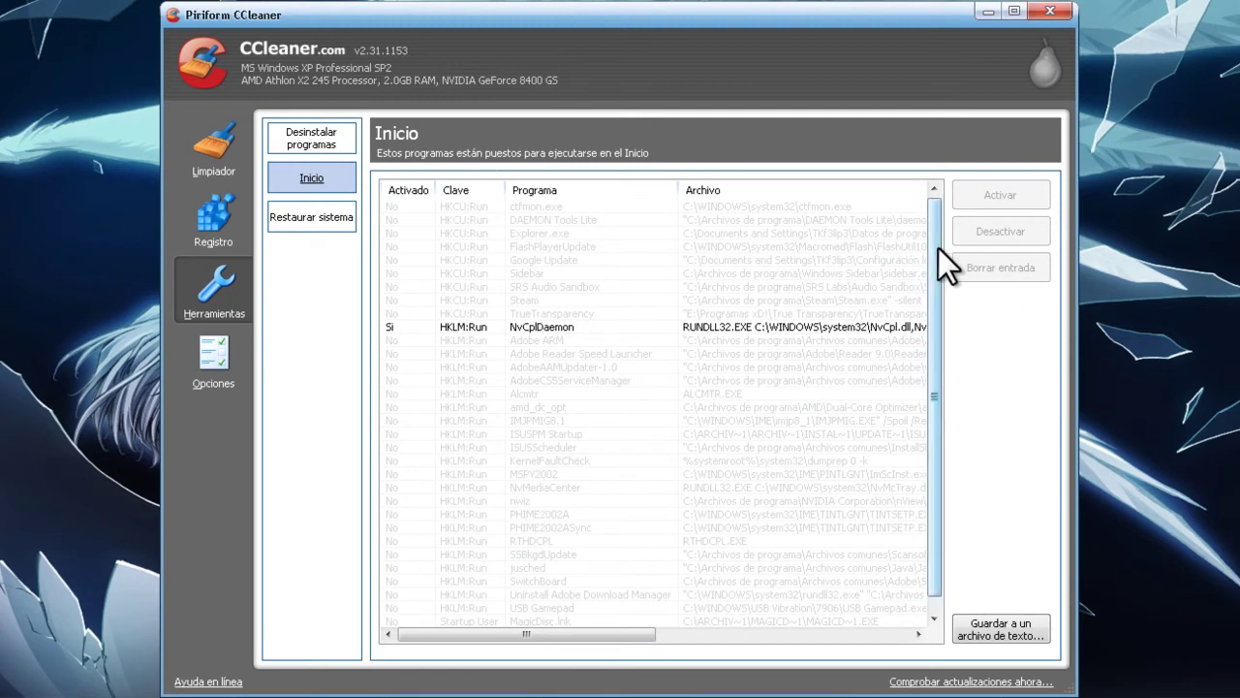
pyautogui.moveTo(934, 248); pyautogui.dragTo(954, 400)
pyautogui.click(427, 314)
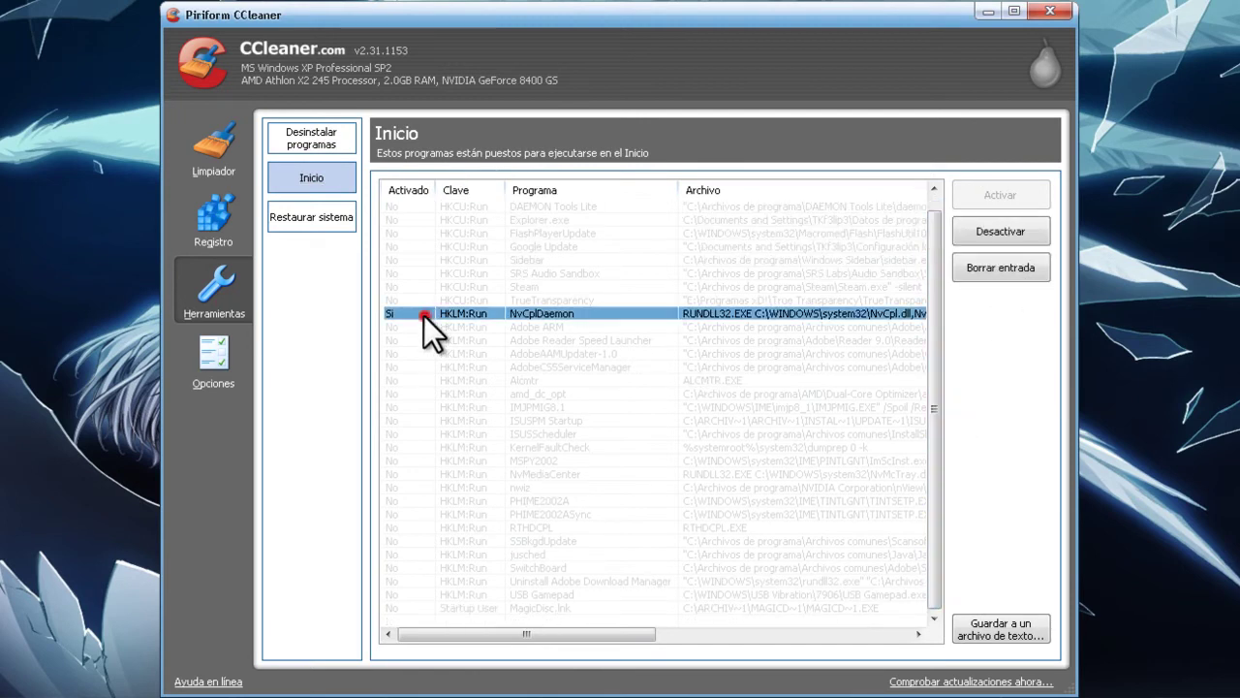
pyautogui.moveTo(932, 331); pyautogui.dragTo(736, 184)
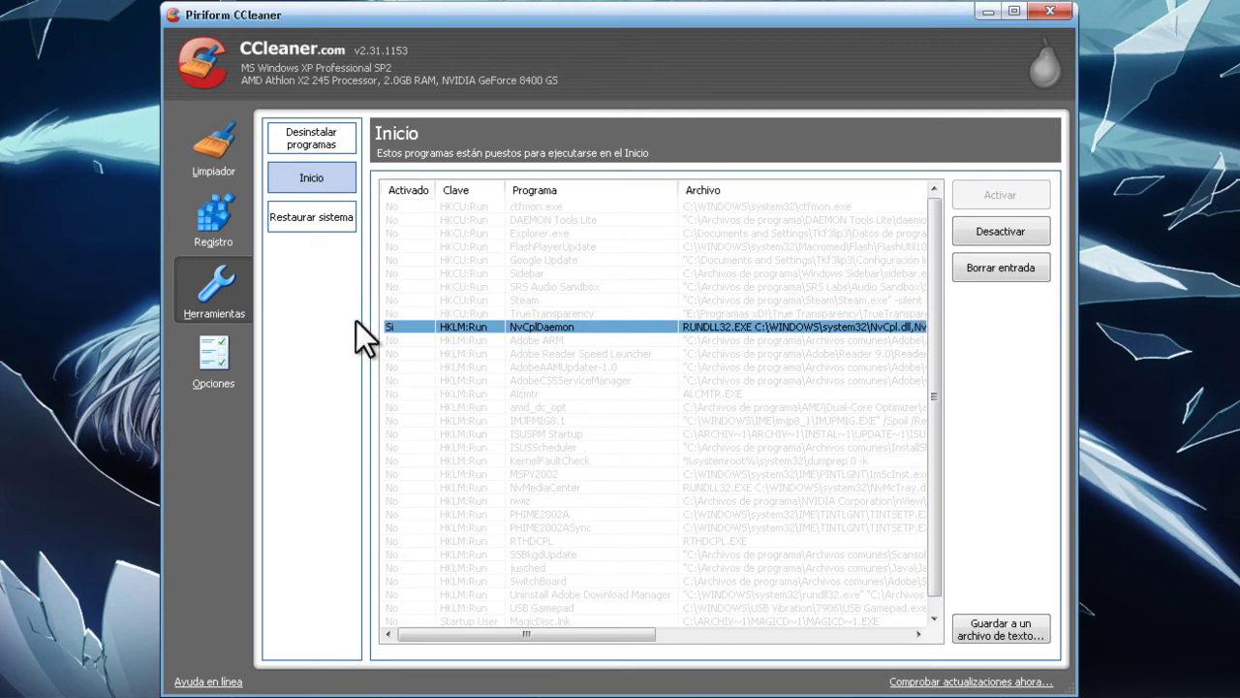
pyautogui.moveTo(930, 236); pyautogui.dragTo(713, 138)
pyautogui.click(320, 217)
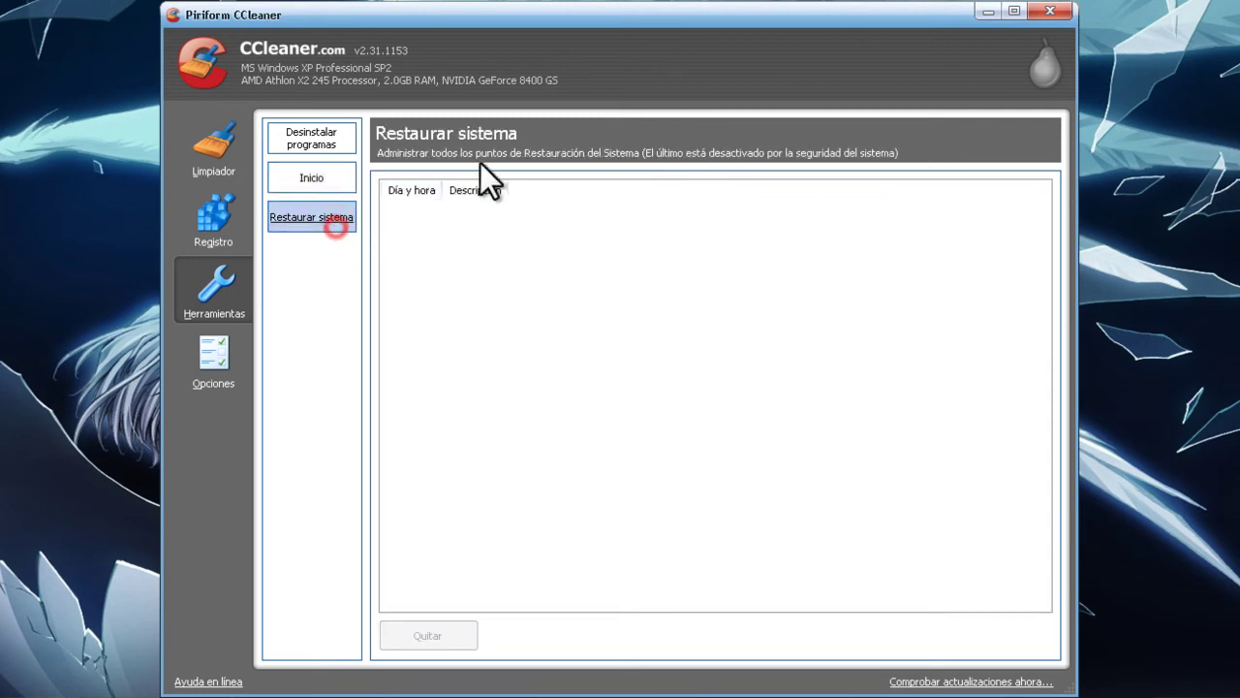
# Review CCleaner's basic configuration settings among its options and close the program
pyautogui.click(234, 356)
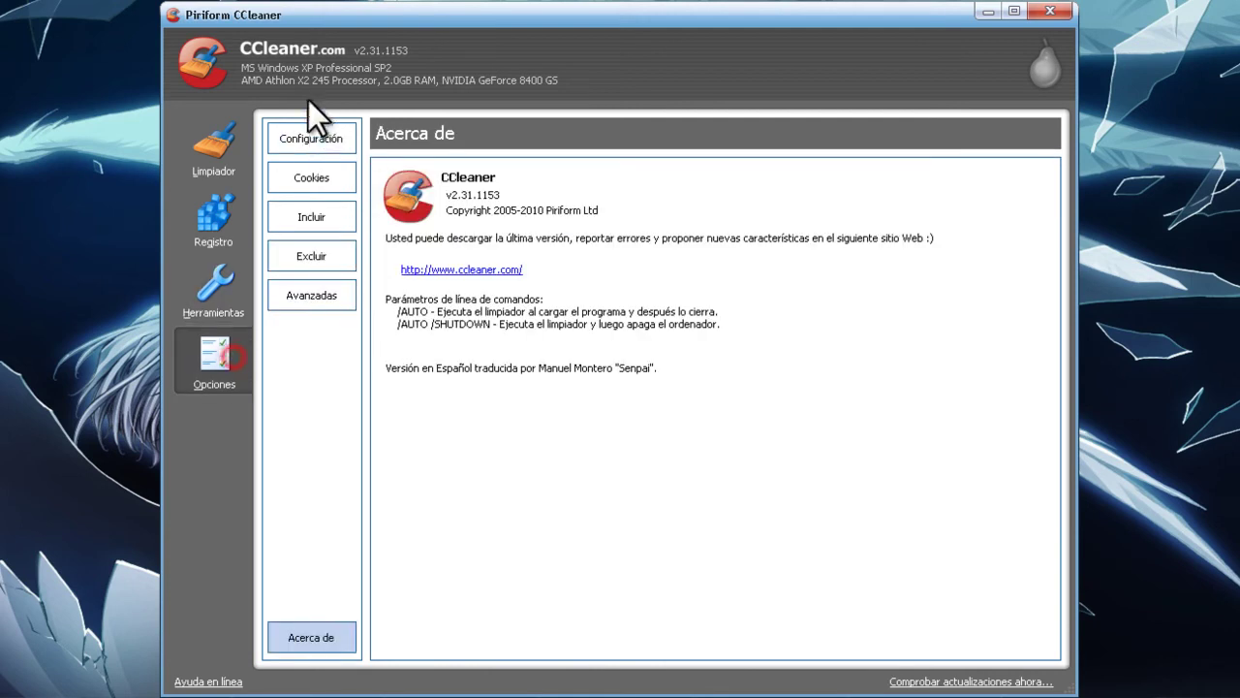
pyautogui.click(311, 139)
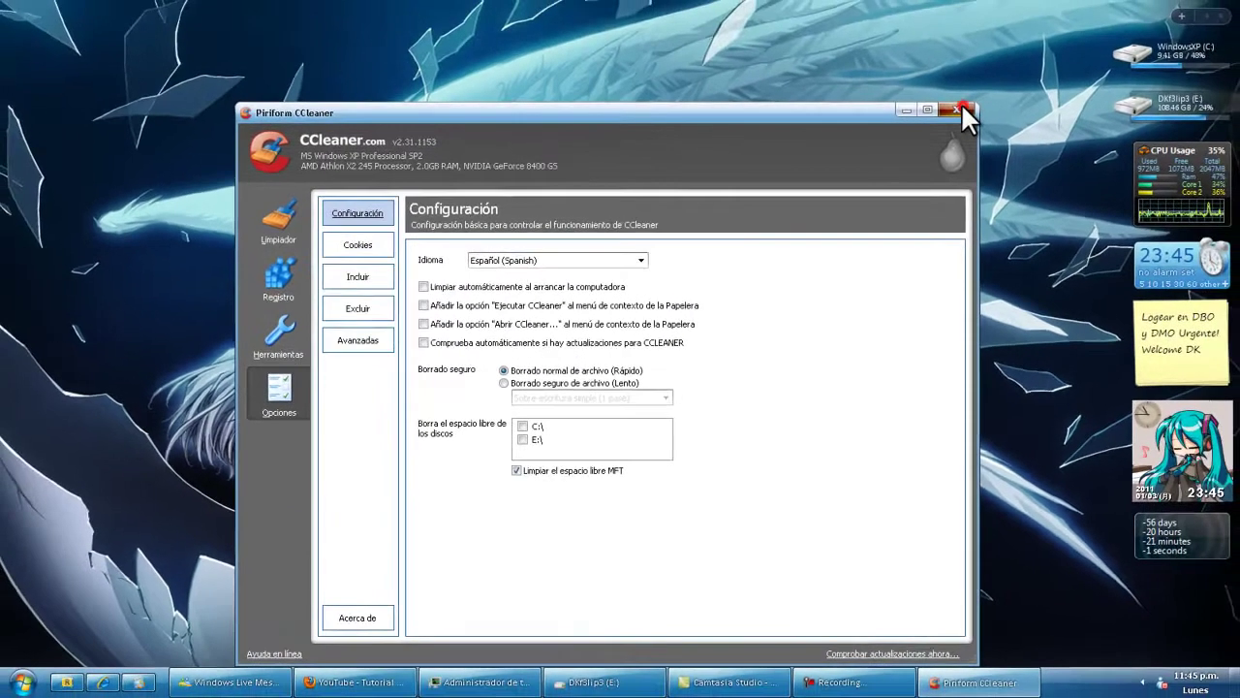
pyautogui.click(1049, 12)
# Open the WindowsXP (C:) drive and set the folder options to show all hidden files and folders
pyautogui.press('super')
pyautogui.click(225, 434)
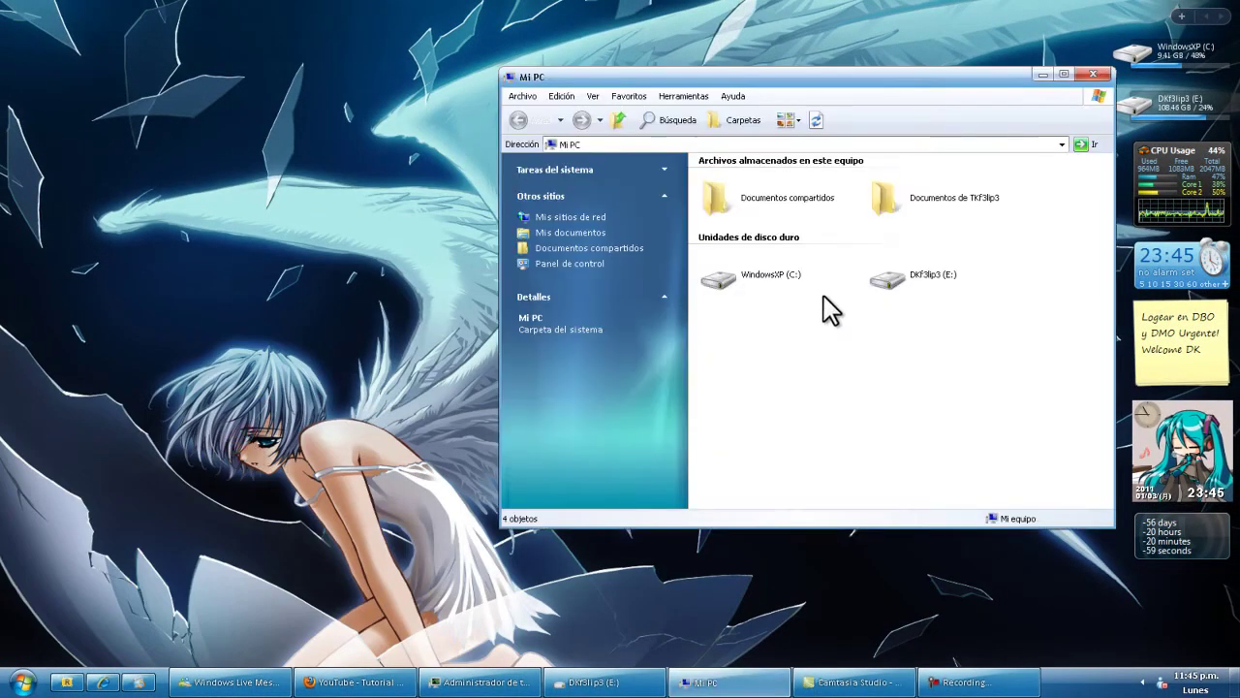
pyautogui.doubleClick(763, 283)
pyautogui.click(686, 96)
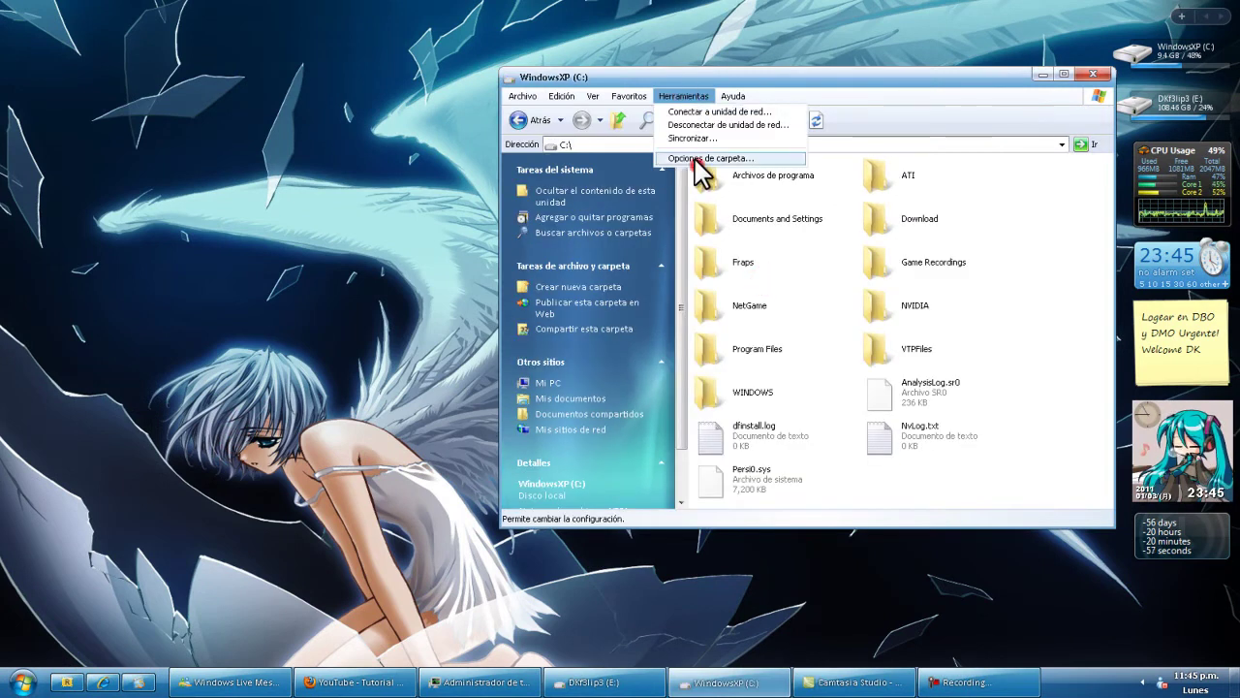
pyautogui.click(696, 160)
pyautogui.click(568, 113)
pyautogui.click(572, 316)
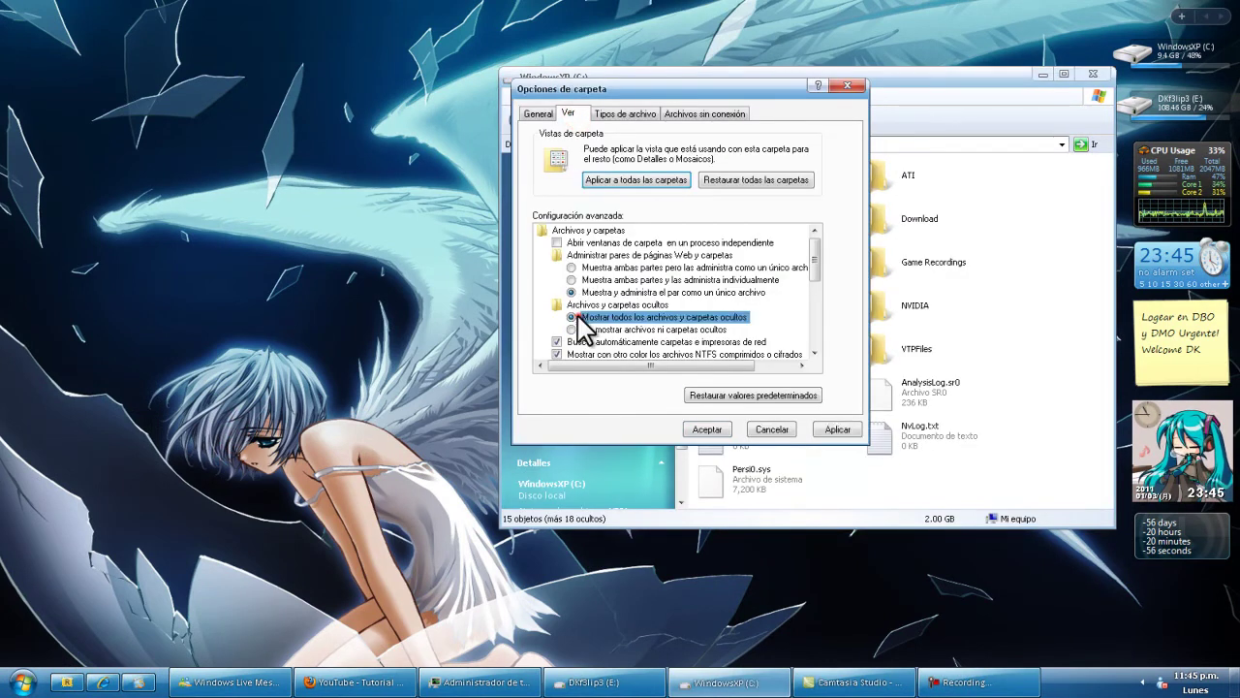
pyautogui.click(706, 429)
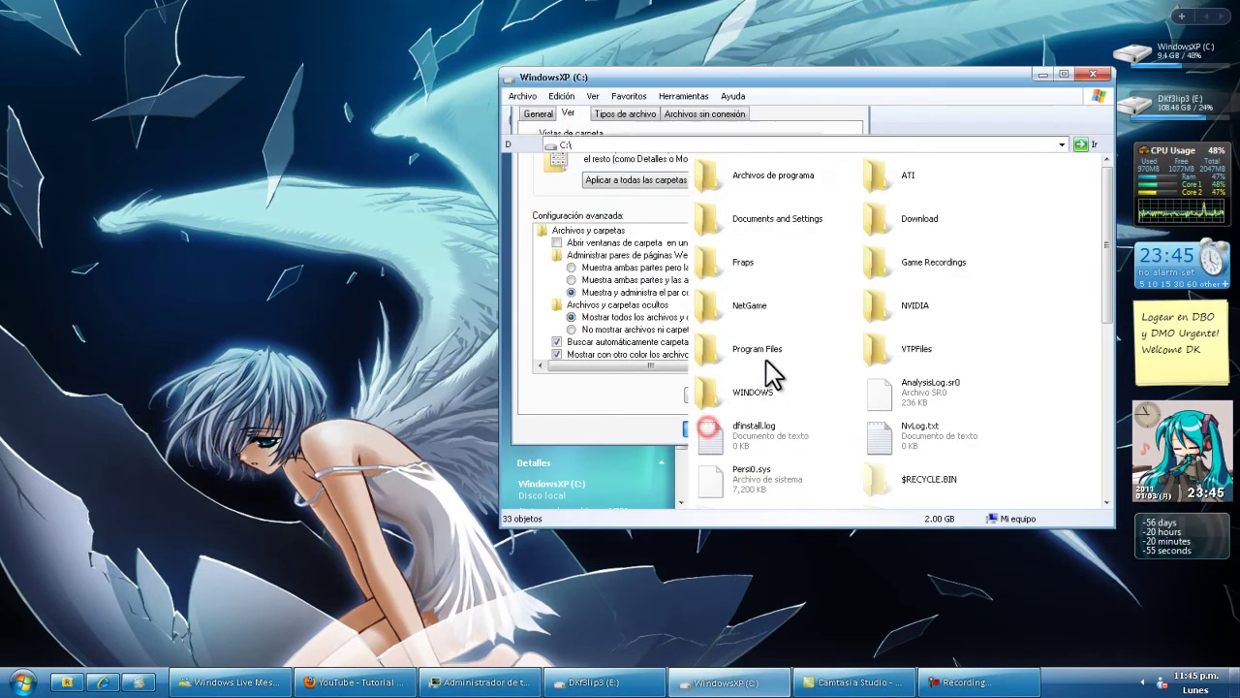
# Open the Temp folder under Documents and Settings, inside the user's Configuración local folder
pyautogui.doubleClick(812, 229)
pyautogui.doubleClick(906, 346)
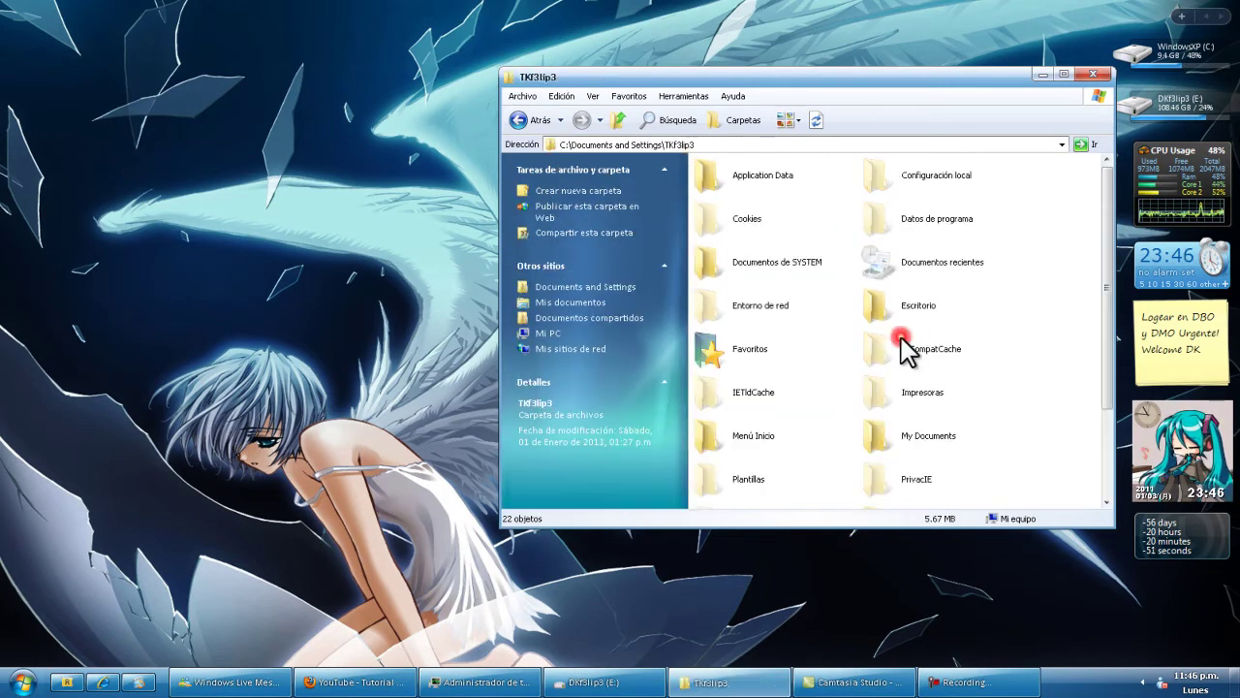
pyautogui.click(919, 231)
pyautogui.click(920, 175)
pyautogui.doubleClick(919, 175)
pyautogui.doubleClick(738, 308)
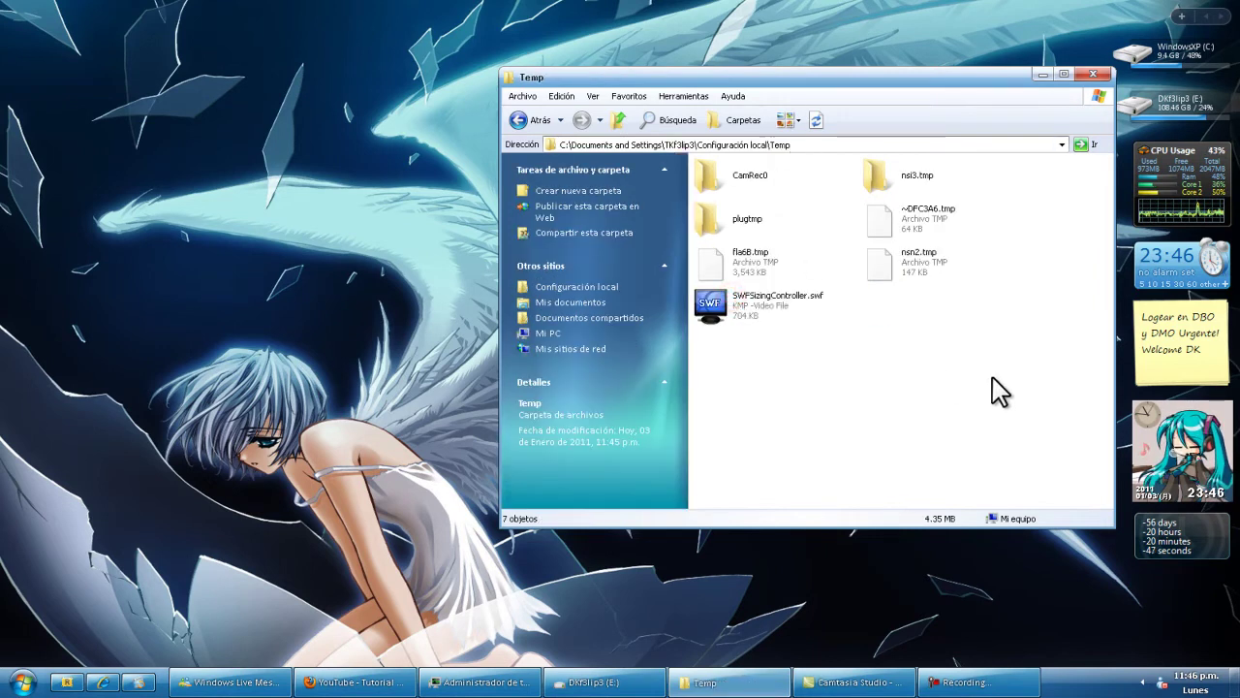
# Try to delete all the files and folders in the maximized Temp folder and close its window
pyautogui.moveTo(991, 376); pyautogui.dragTo(727, 165)
pyautogui.doubleClick(717, 81)
pyautogui.click(911, 350)
pyautogui.moveTo(1129, 306); pyautogui.dragTo(379, 118)
pyautogui.hotkey('ctrl', 'a')
pyautogui.rightClick(379, 116)
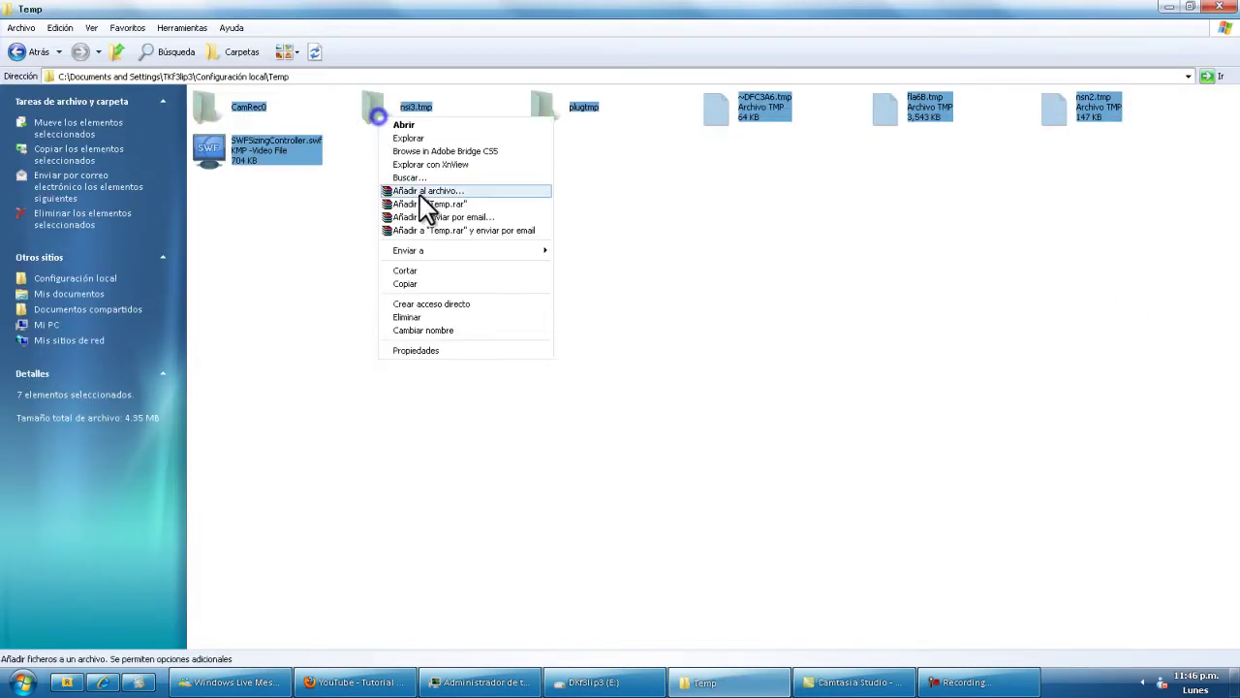
pyautogui.click(451, 317)
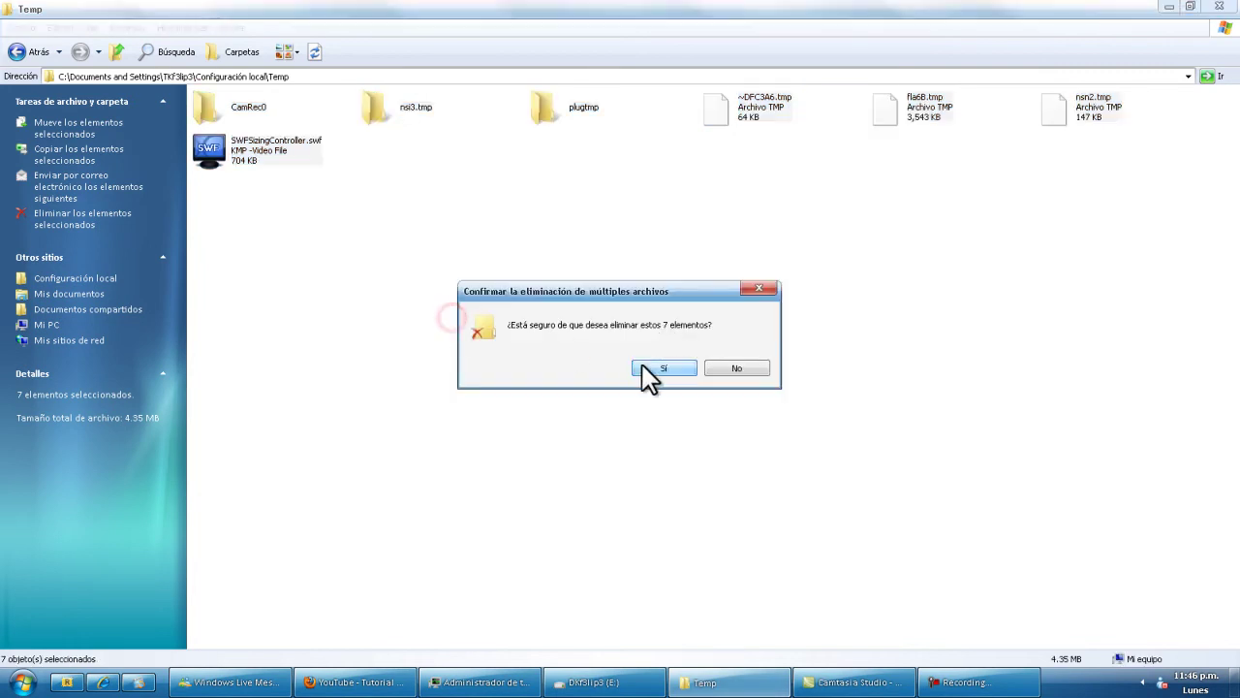
pyautogui.click(723, 370)
pyautogui.hotkey('alt', 'F4')
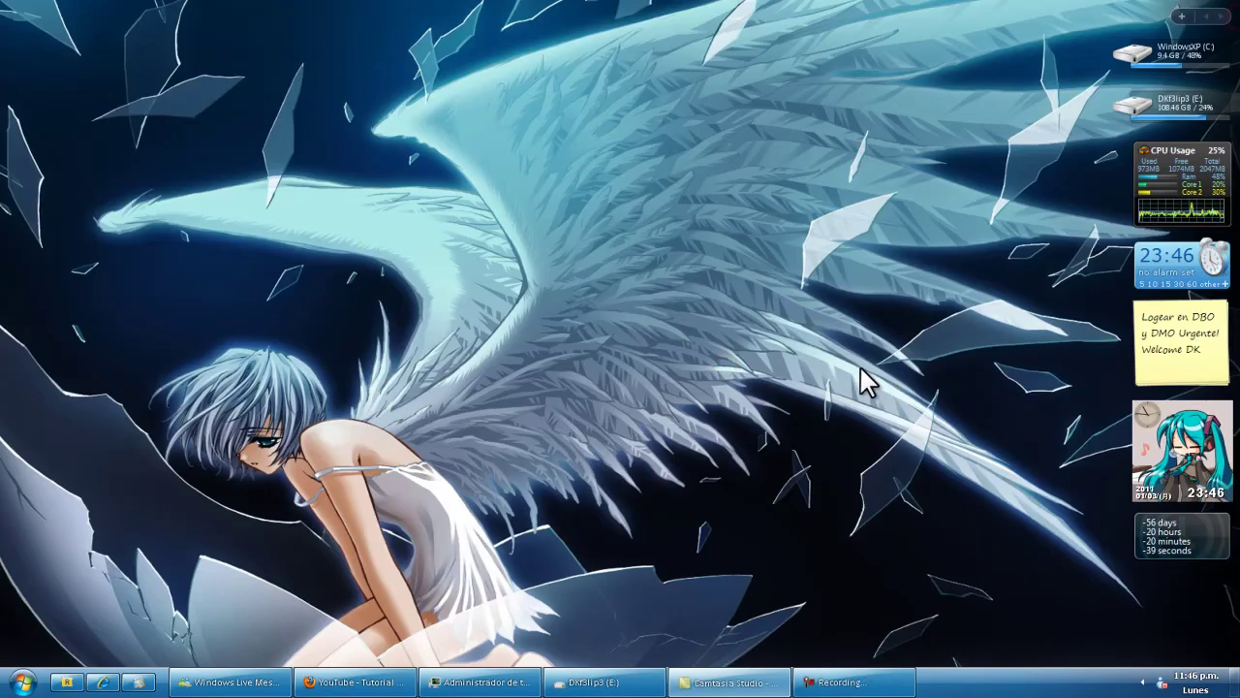
# Bring up the E: drive window, set the folder options to not show hidden files and folders, and close the window
pyautogui.rightClick(625, 684)
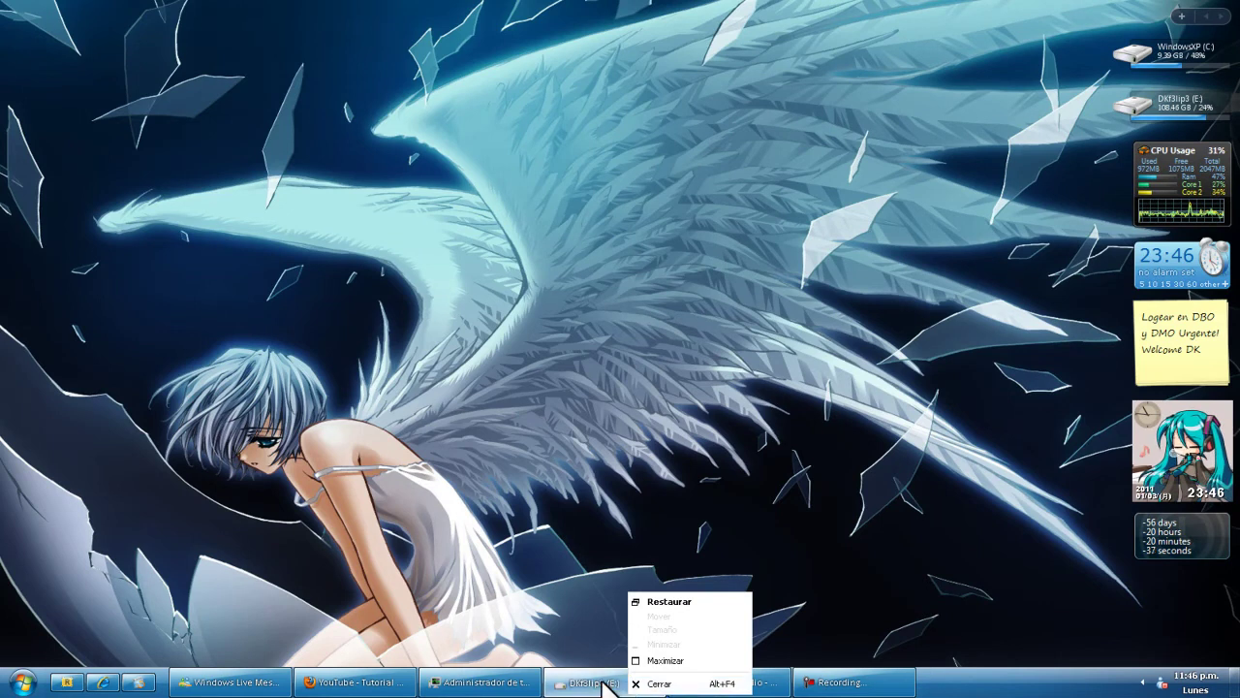
pyautogui.click(601, 682)
pyautogui.click(171, 27)
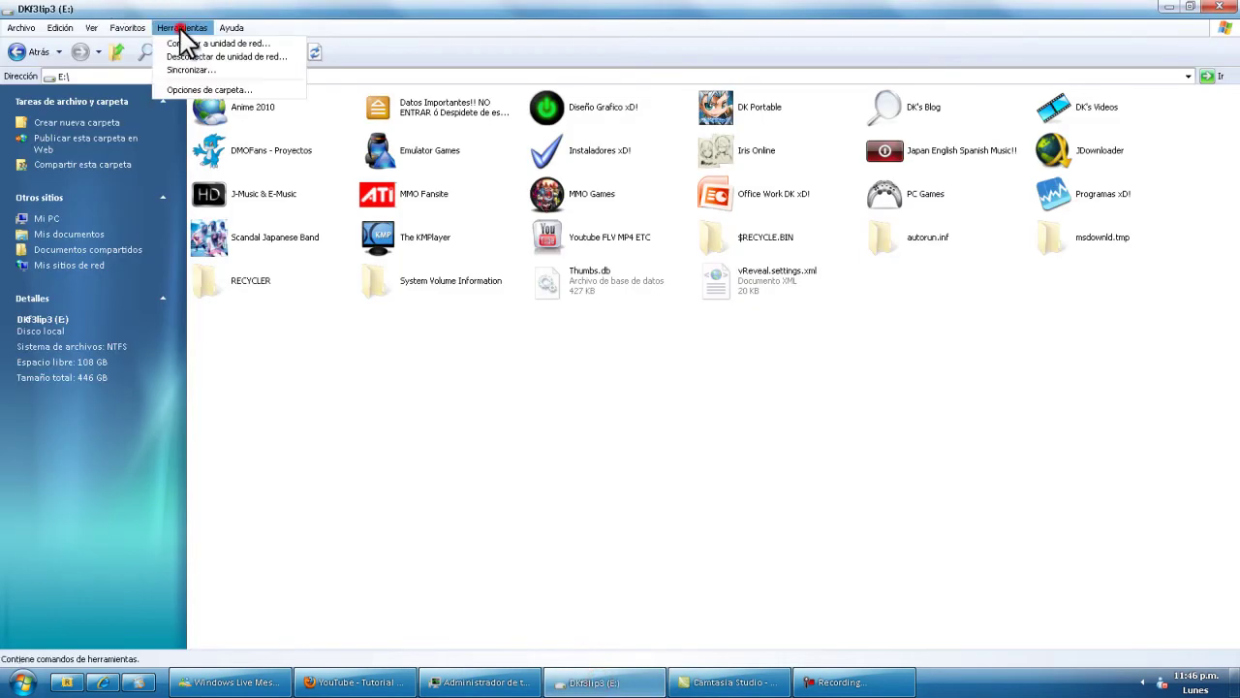
pyautogui.click(193, 87)
pyautogui.click(68, 45)
pyautogui.click(70, 261)
pyautogui.click(195, 366)
pyautogui.rightClick(300, 363)
pyautogui.click(364, 408)
pyautogui.click(1233, 3)
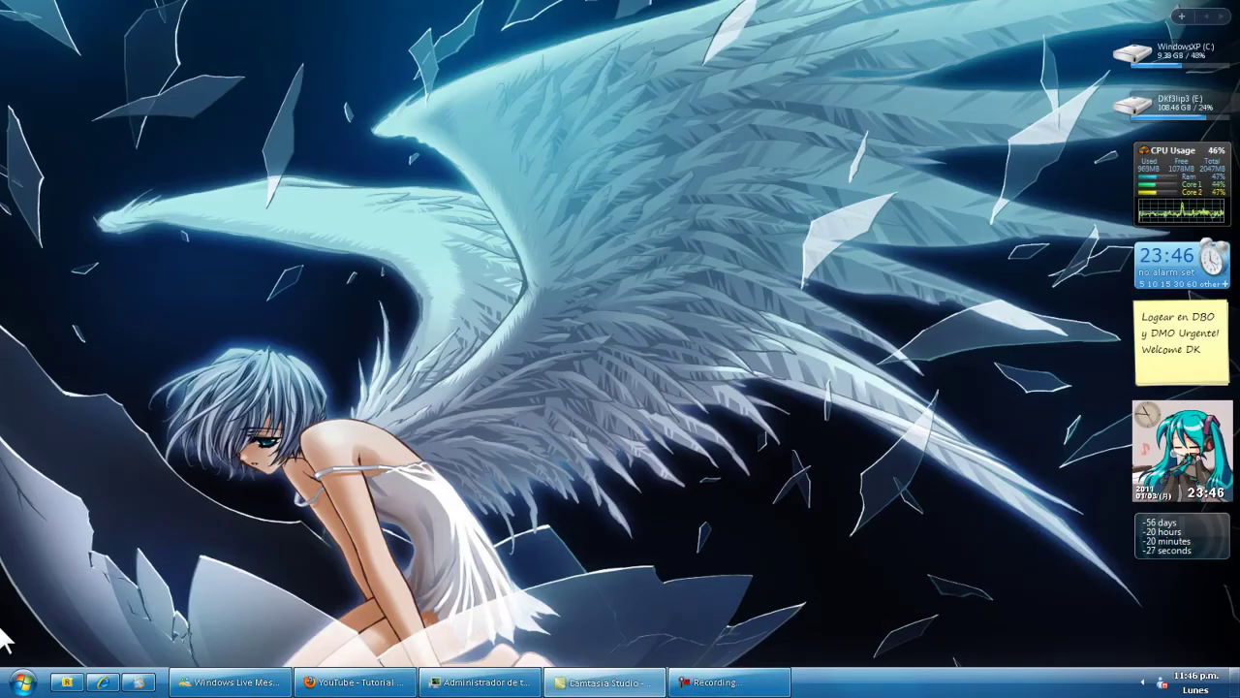
# Check the Index Server and compression options in the WindowsXP (C:) drive's properties and close them
pyautogui.click(22, 682)
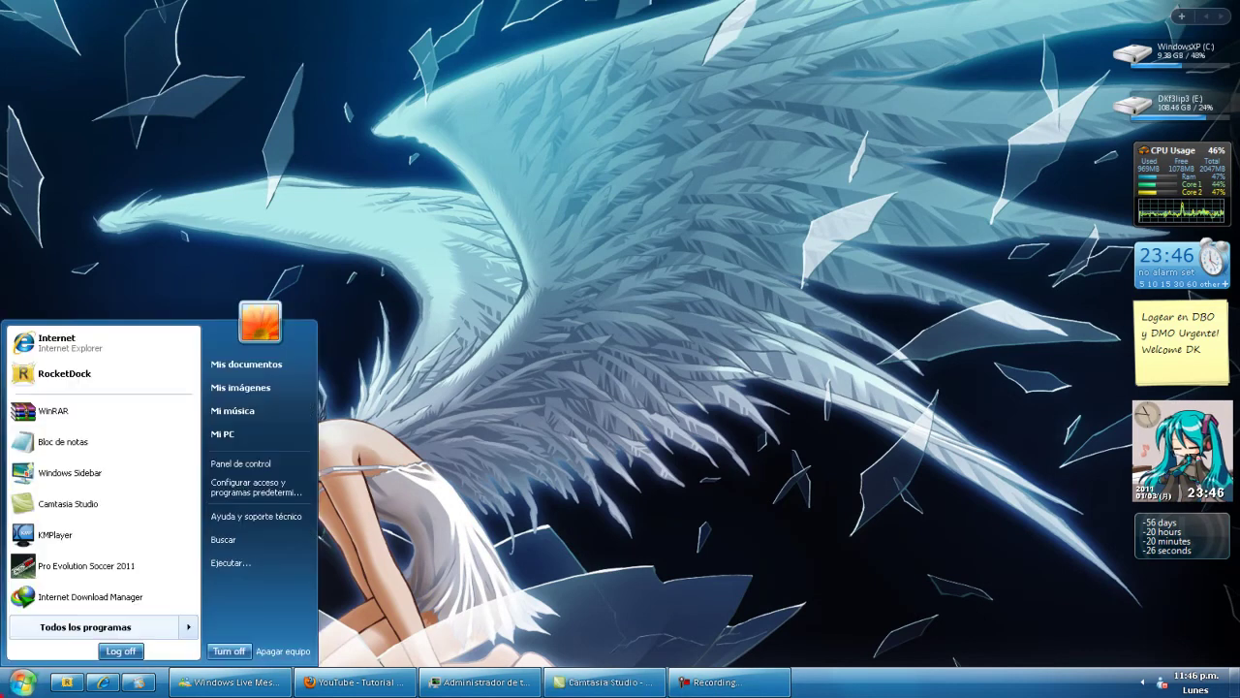
pyautogui.click(244, 433)
pyautogui.click(765, 277)
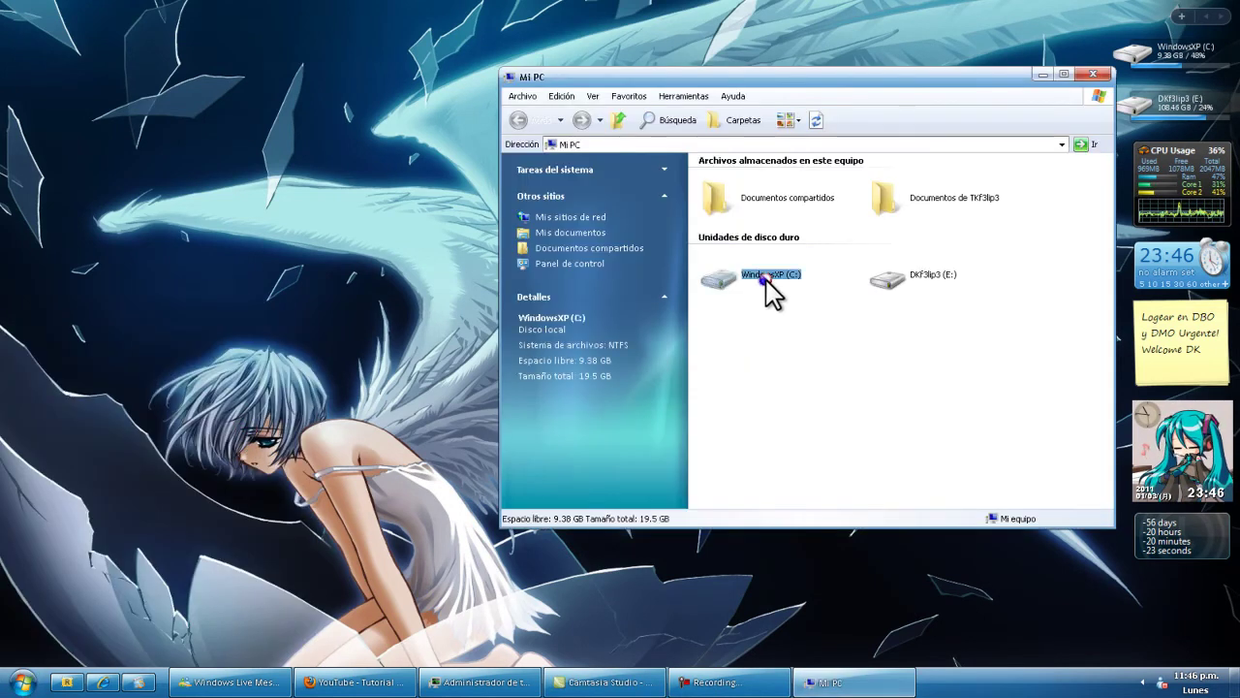
pyautogui.rightClick(771, 270)
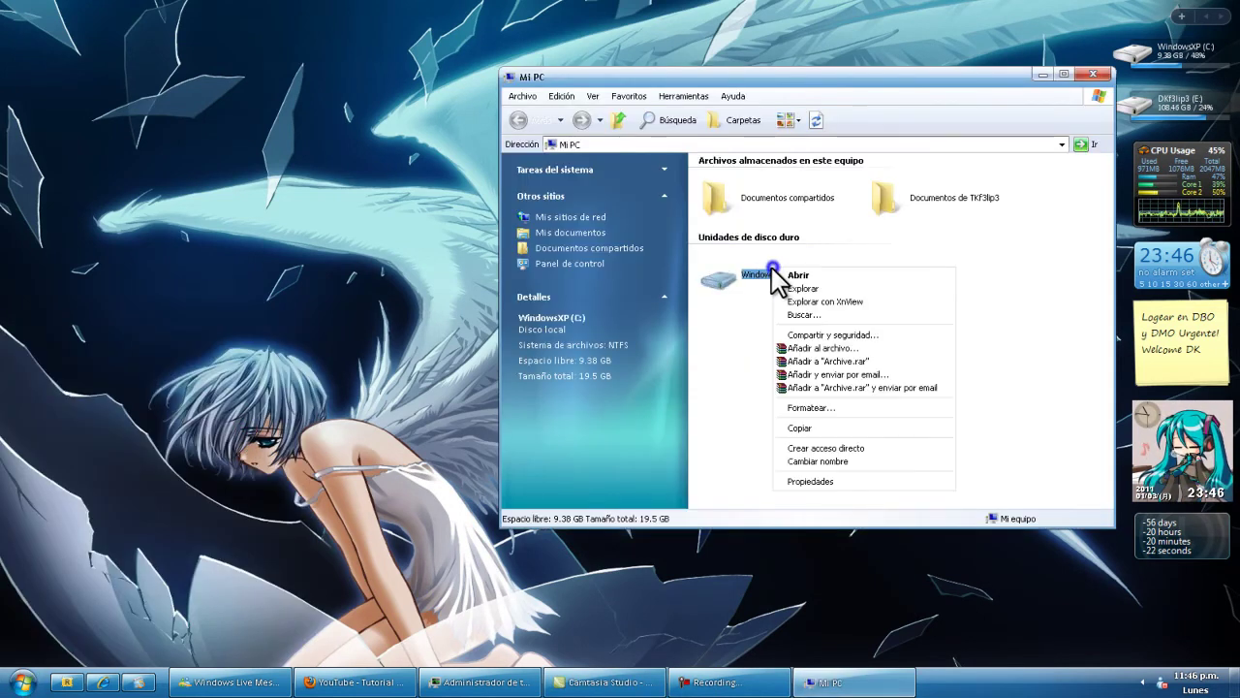
pyautogui.click(876, 484)
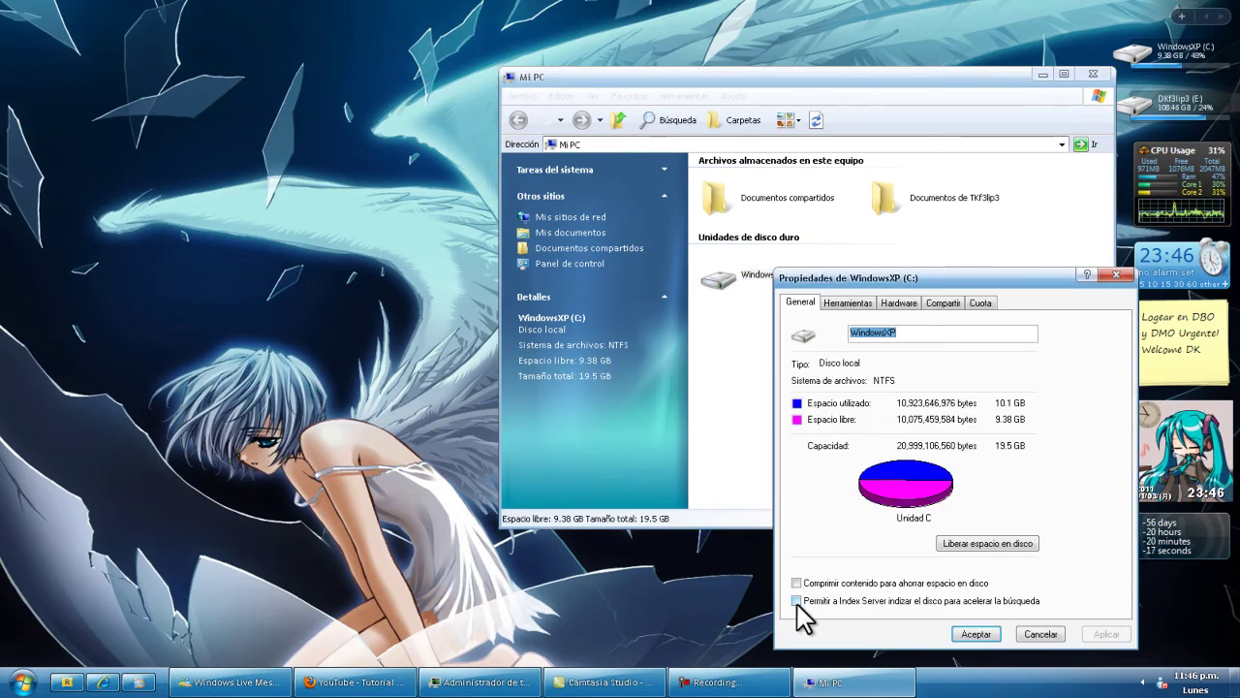
pyautogui.click(975, 634)
# Check the same indexing and compression options in the E: drive's properties and close Mi PC
pyautogui.rightClick(914, 287)
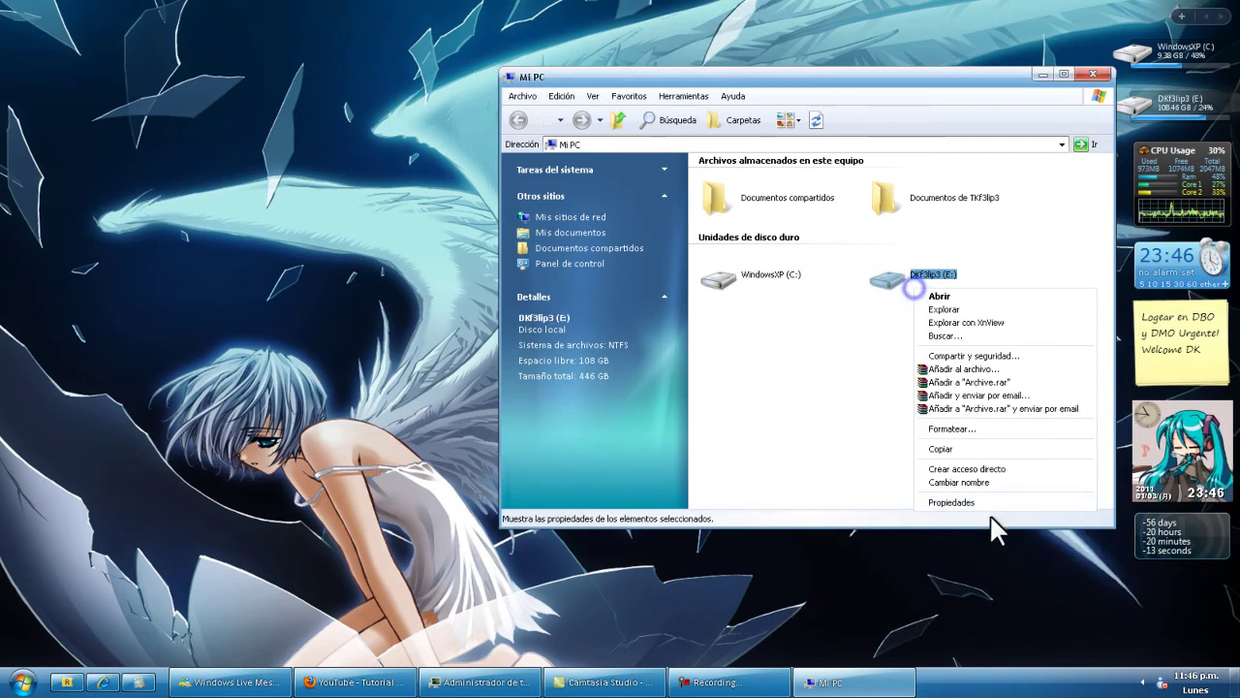
pyautogui.click(991, 503)
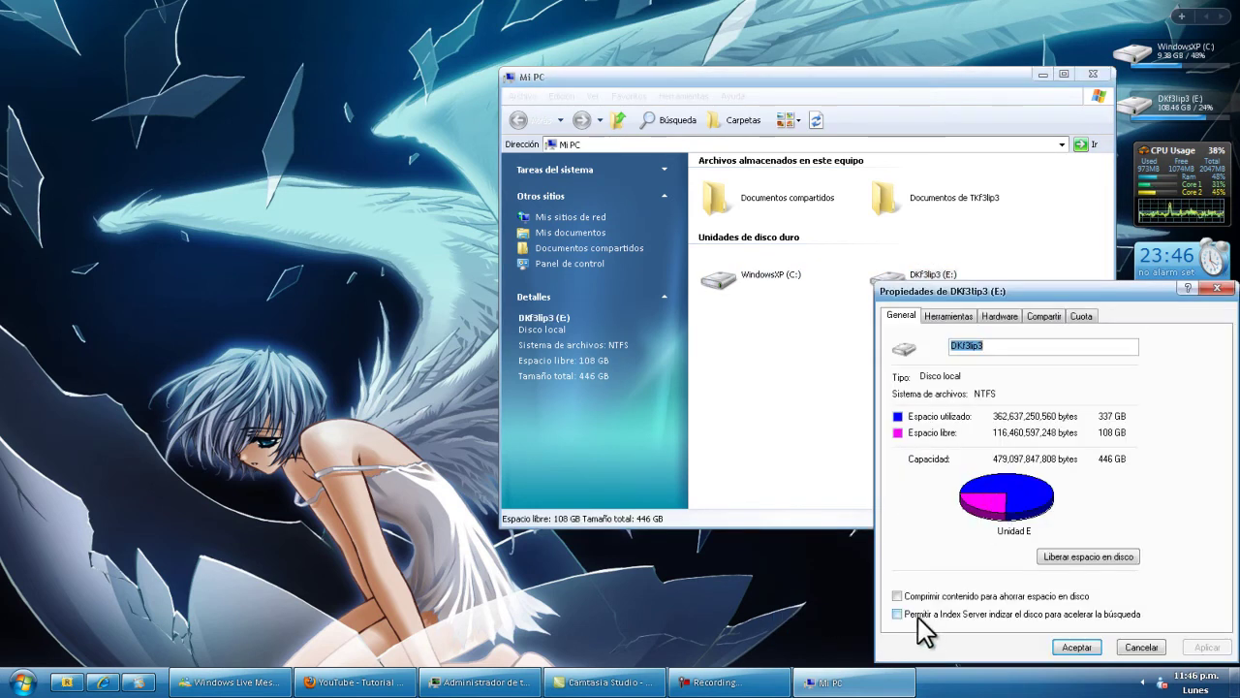
pyautogui.click(1076, 647)
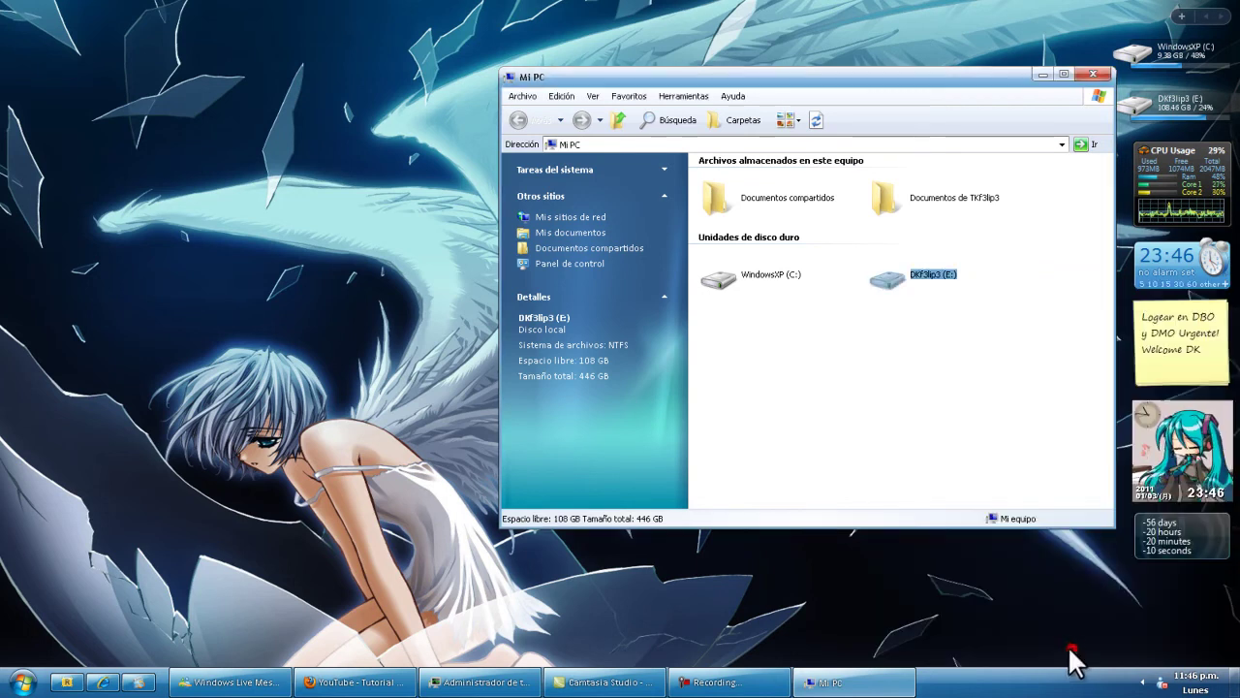
pyautogui.click(1095, 75)
# Open the system properties and examine the System Restore settings for all drives
pyautogui.click(21, 682)
pyautogui.rightClick(252, 435)
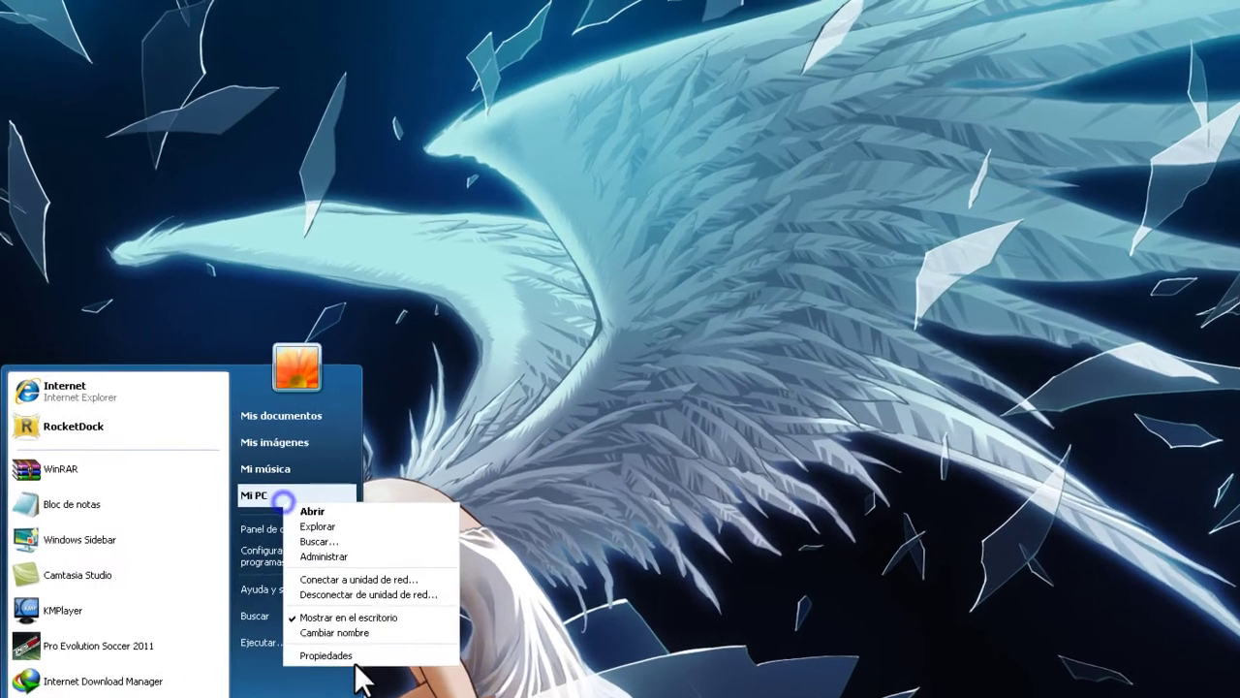
pyautogui.click(342, 636)
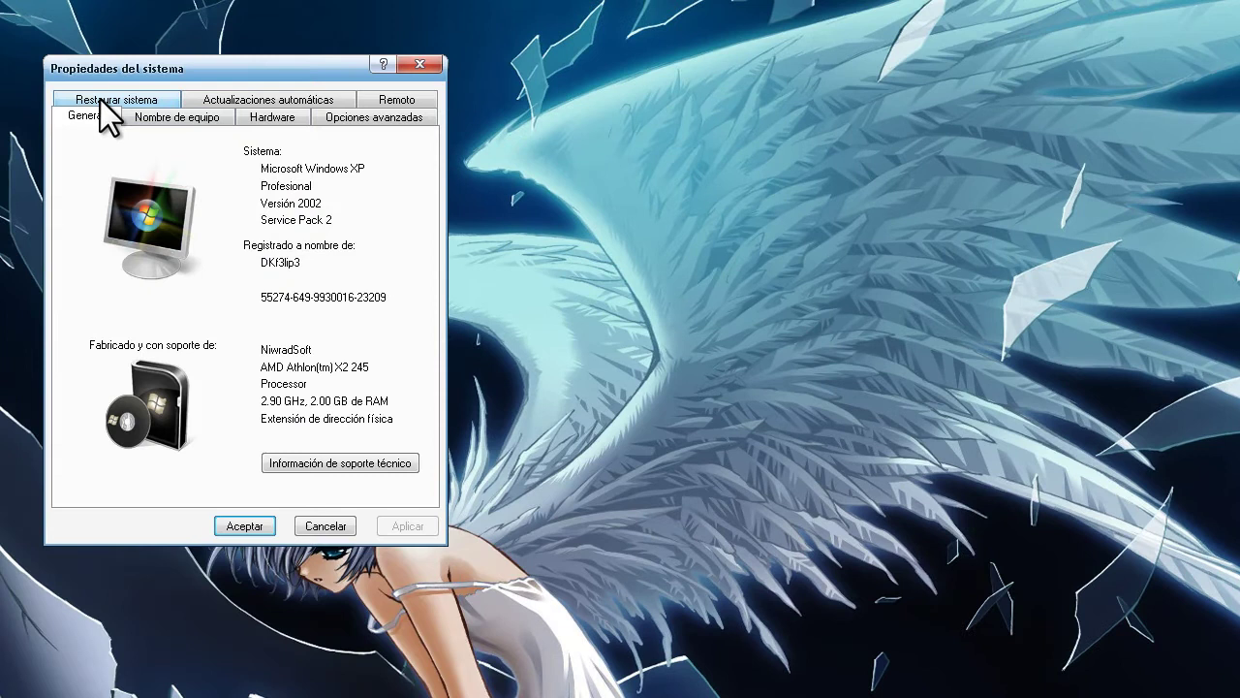
pyautogui.click(133, 116)
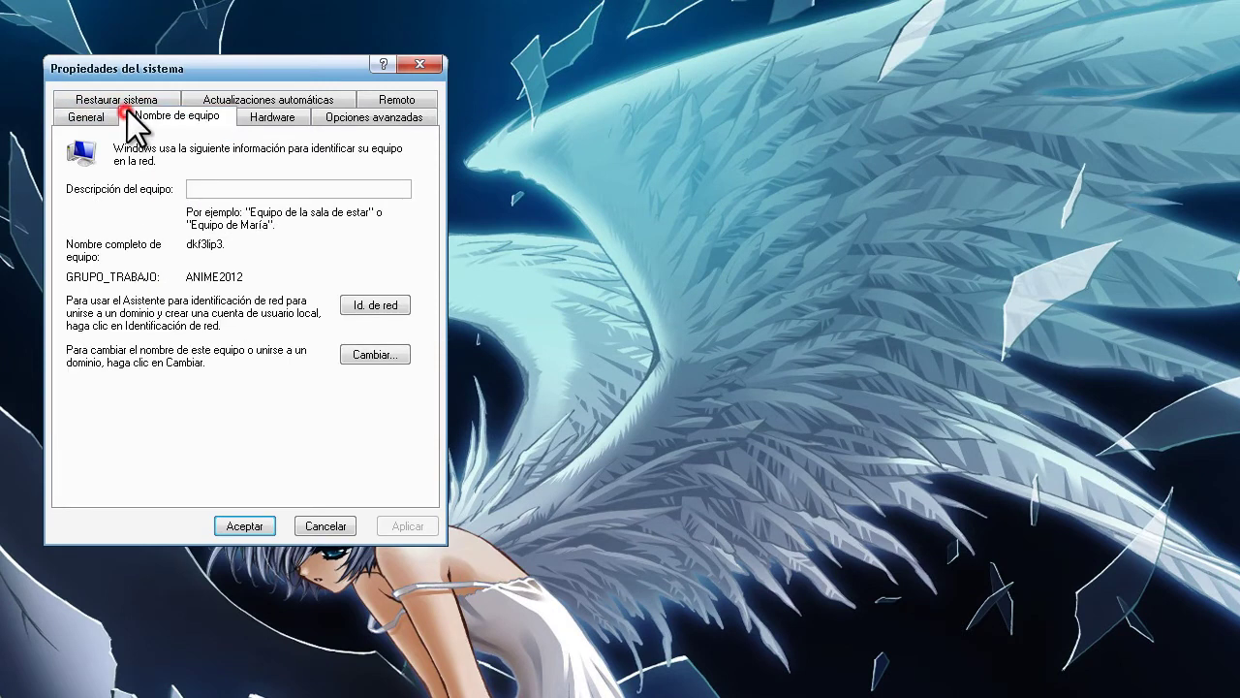
pyautogui.click(139, 99)
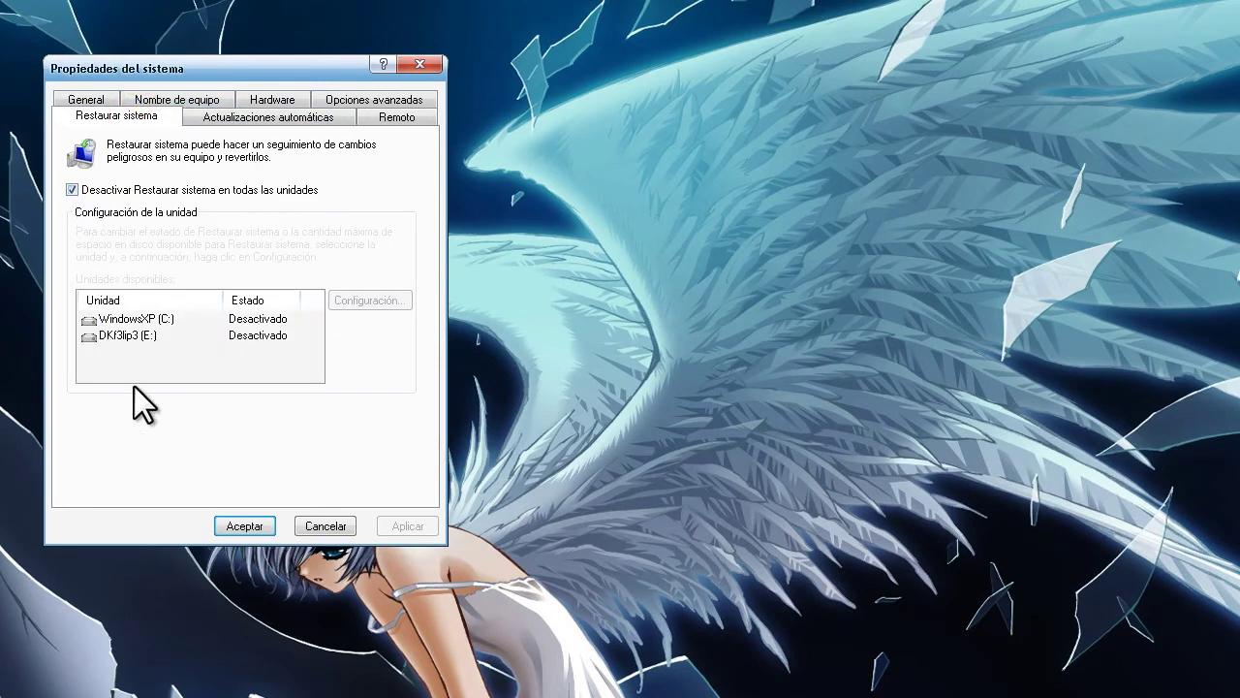
# Review the full list of visual effects in the advanced performance options and close the system properties without changes
pyautogui.click(368, 89)
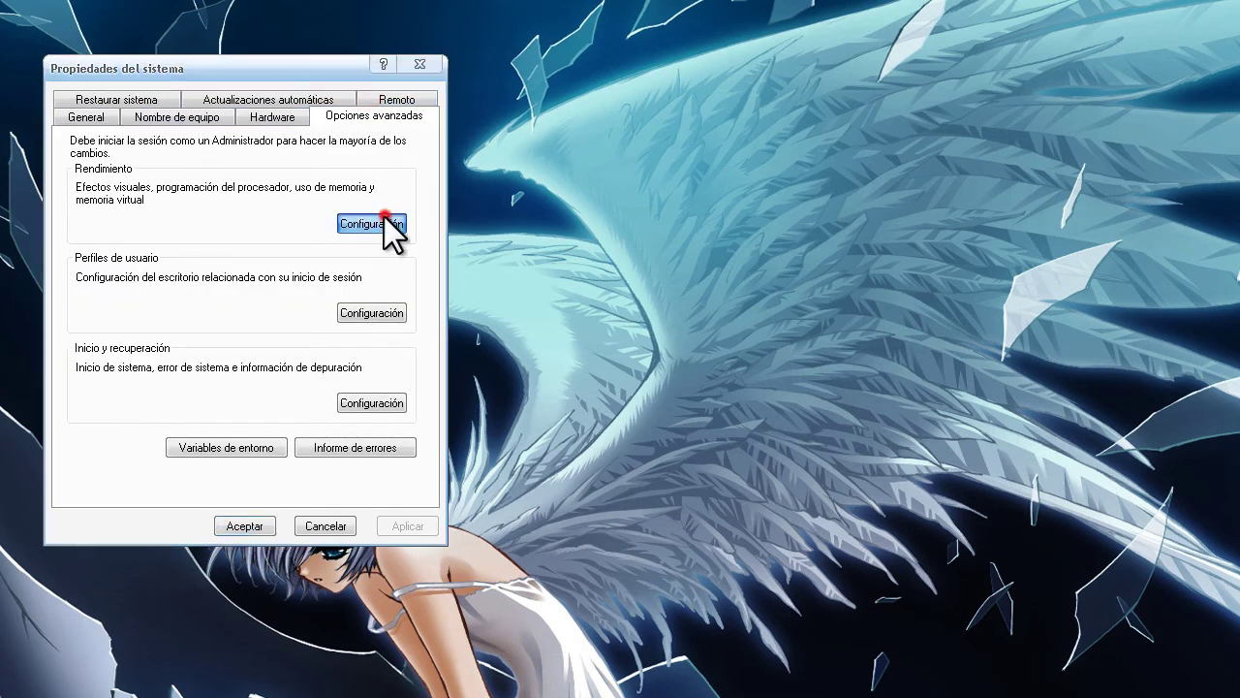
pyautogui.click(384, 221)
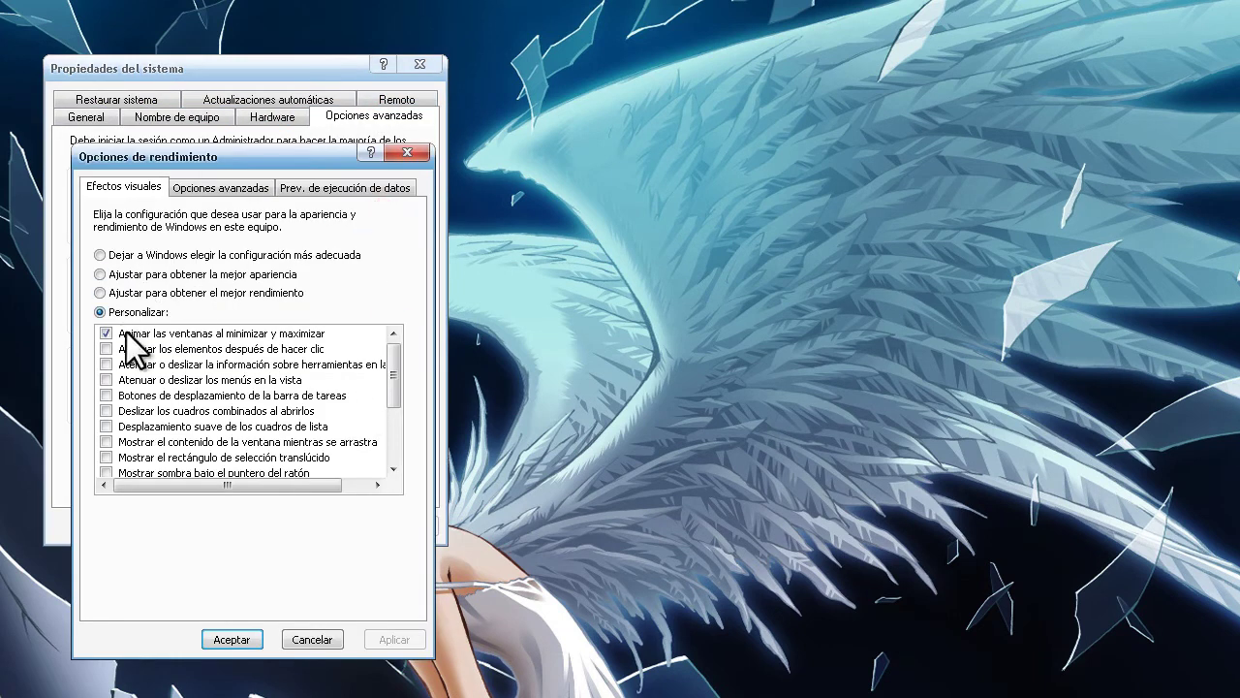
pyautogui.moveTo(396, 372); pyautogui.dragTo(482, 470)
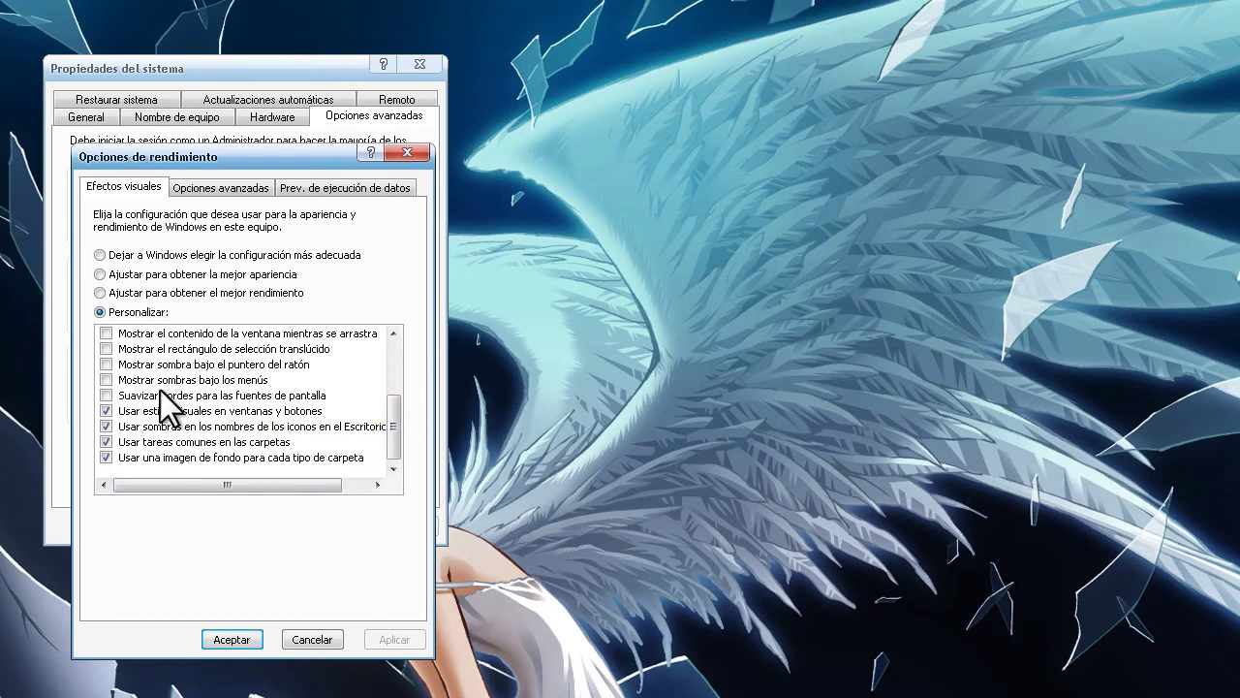
pyautogui.moveTo(393, 437); pyautogui.dragTo(407, 294)
pyautogui.scroll(-3, 138, 327)
pyautogui.moveTo(397, 417); pyautogui.dragTo(402, 368)
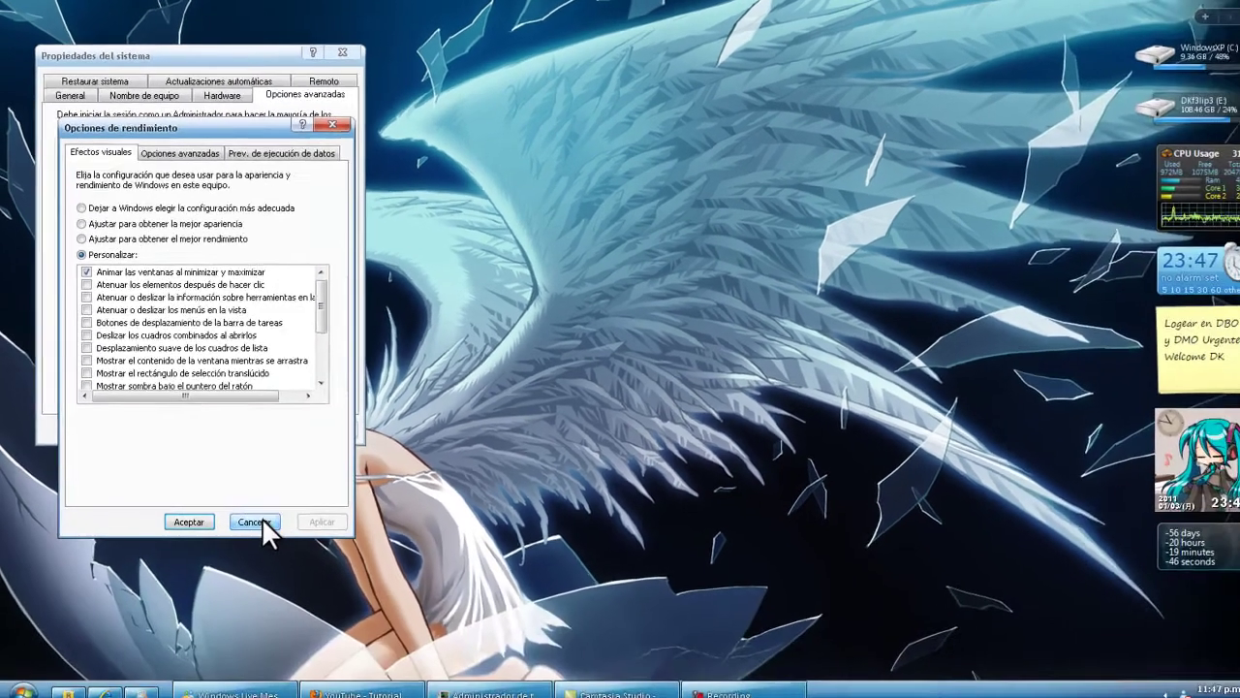
pyautogui.click(312, 639)
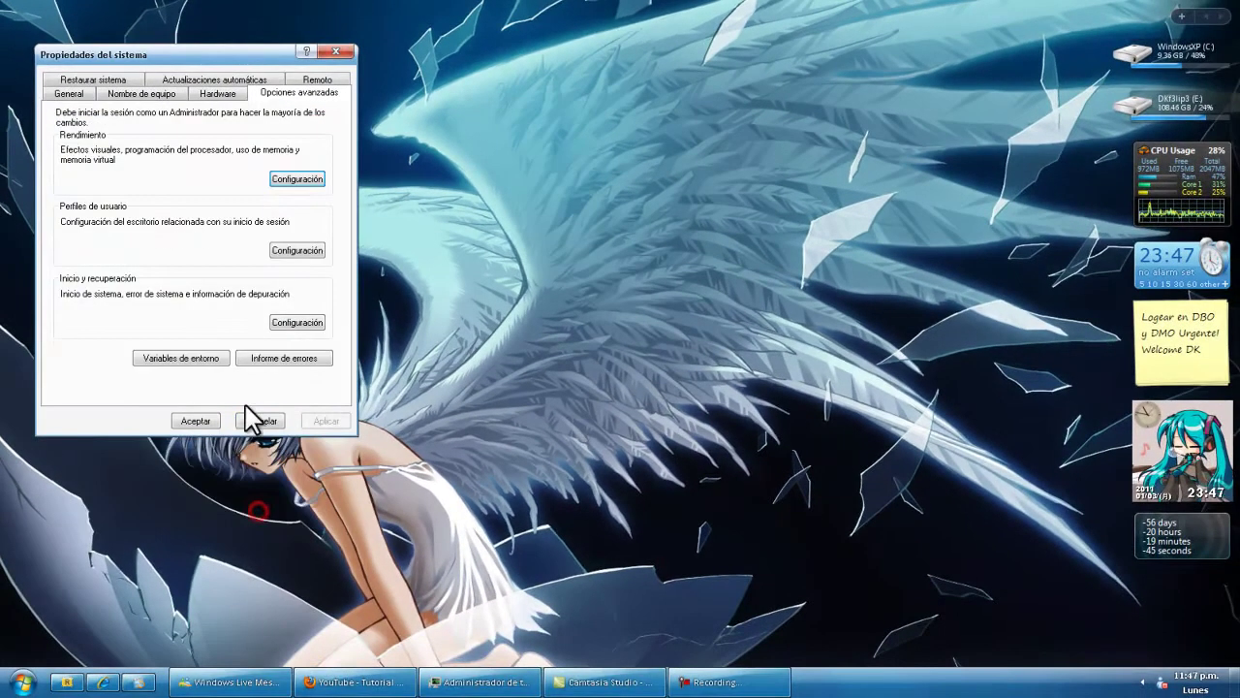
pyautogui.click(260, 420)
# Open the desktop's display properties and look through the desktop background, screen saver and appearance settings
pyautogui.click(21, 682)
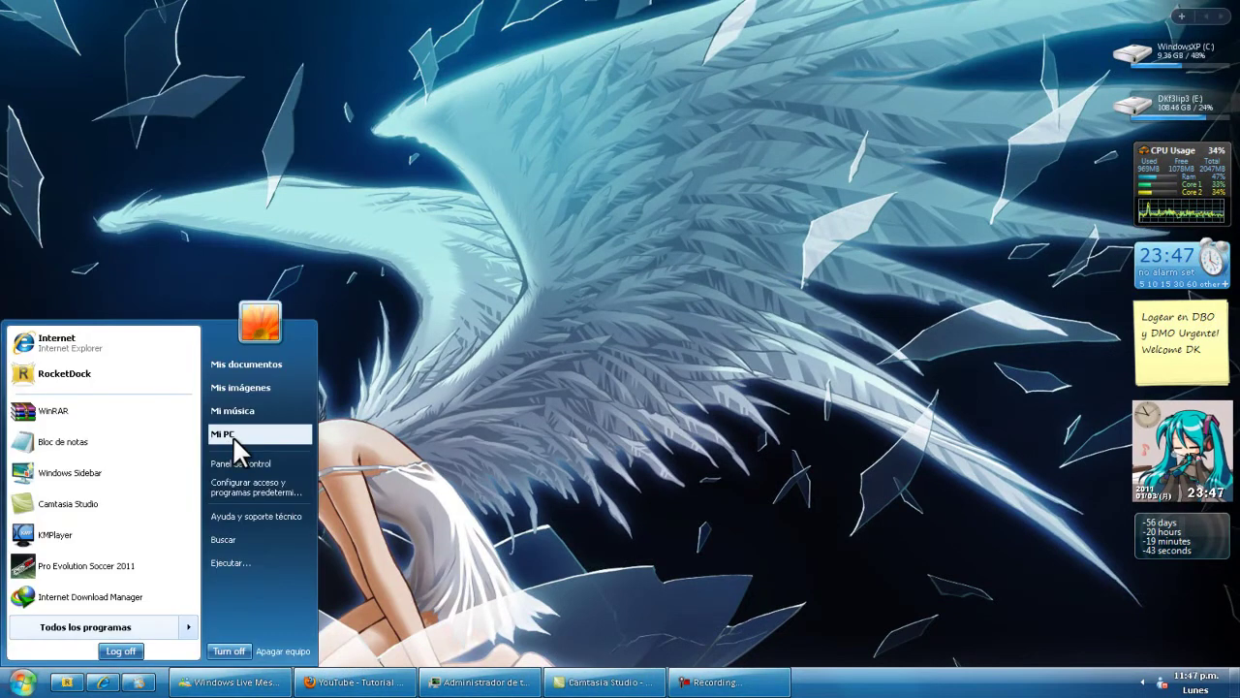
pyautogui.click(539, 469)
pyautogui.moveTo(546, 44); pyautogui.dragTo(713, 42)
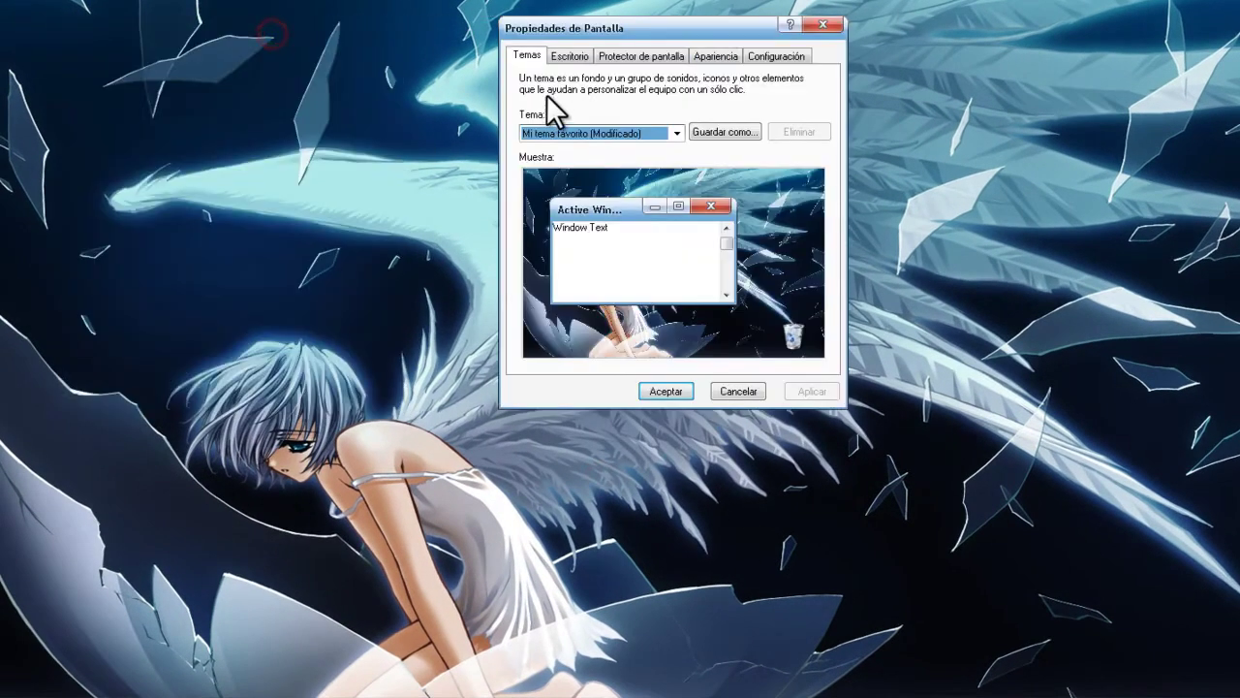
pyautogui.click(570, 55)
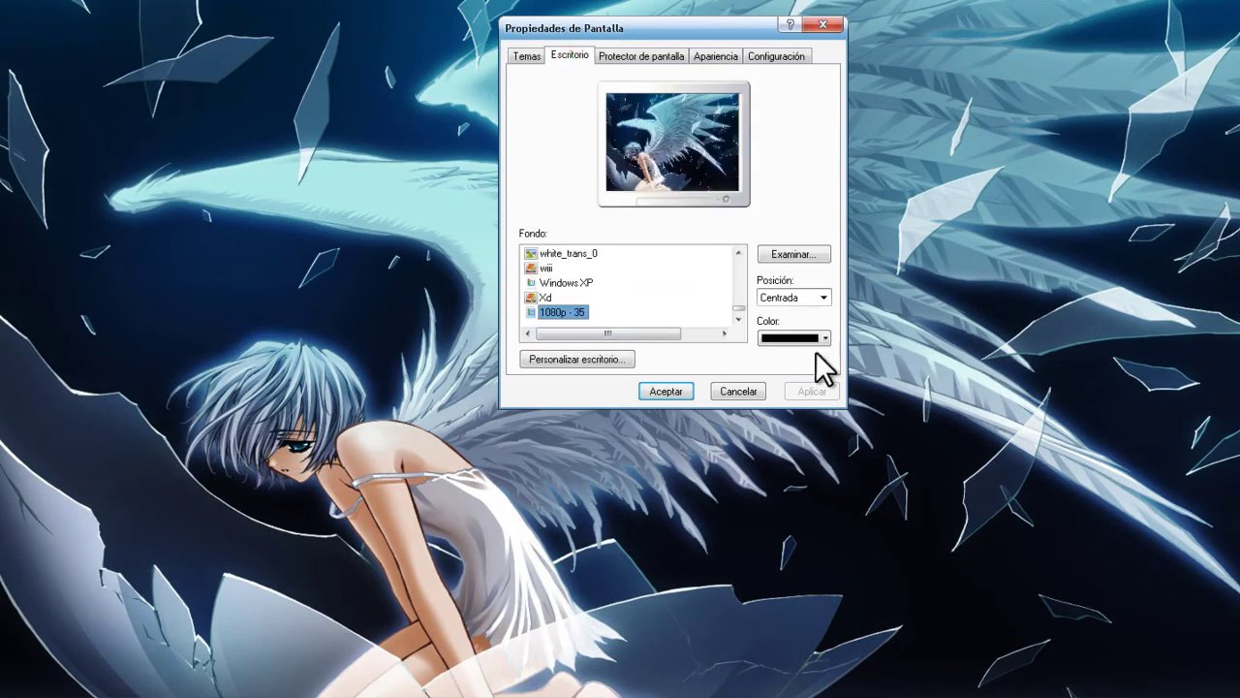
pyautogui.click(628, 58)
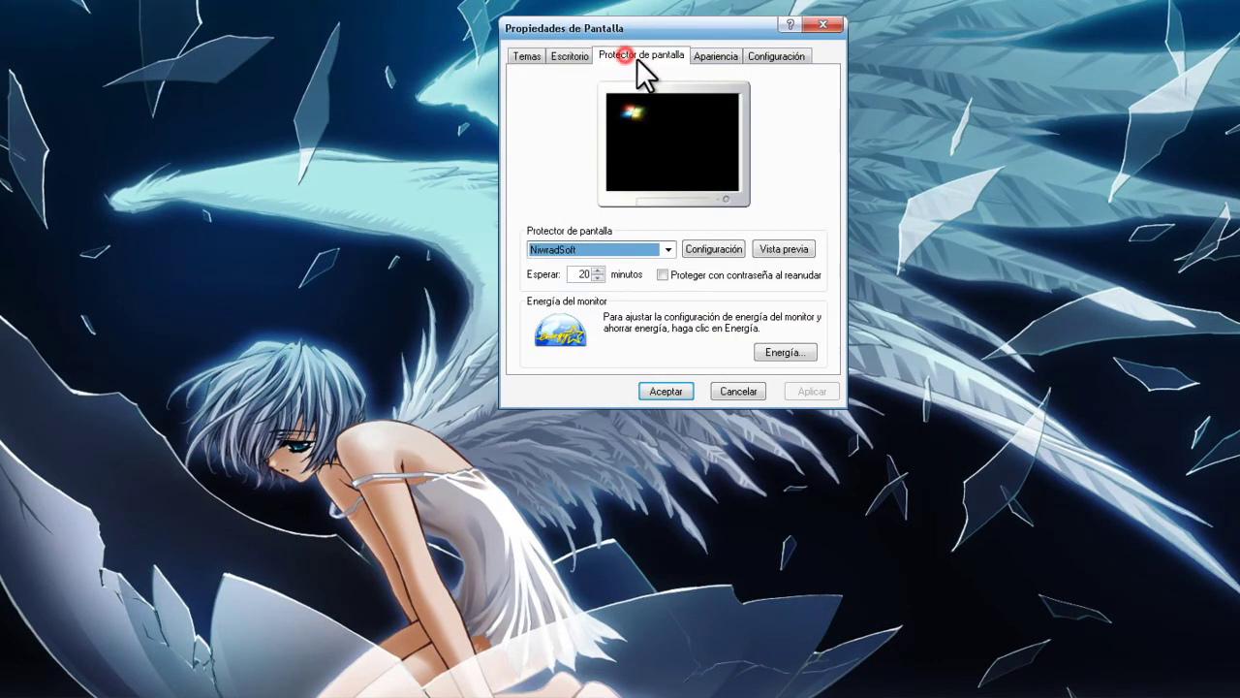
pyautogui.click(714, 55)
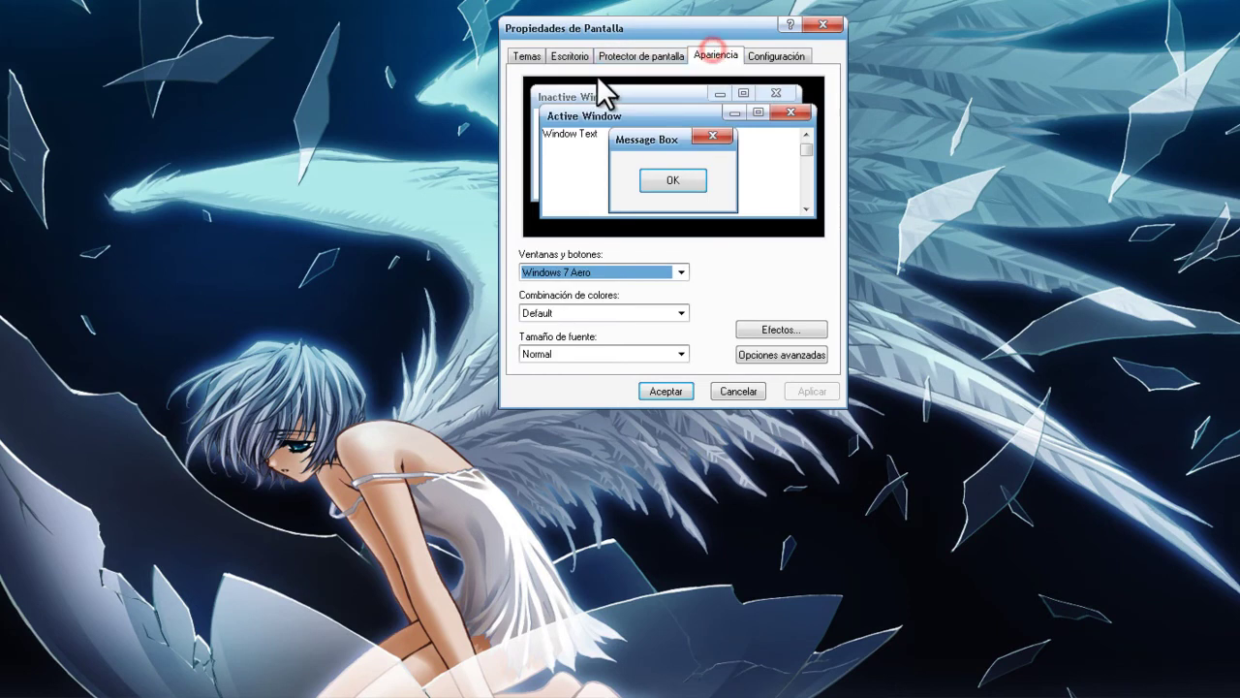
# Review the appearance effects and the screen resolution settings, and close the display properties without changes
pyautogui.click(775, 327)
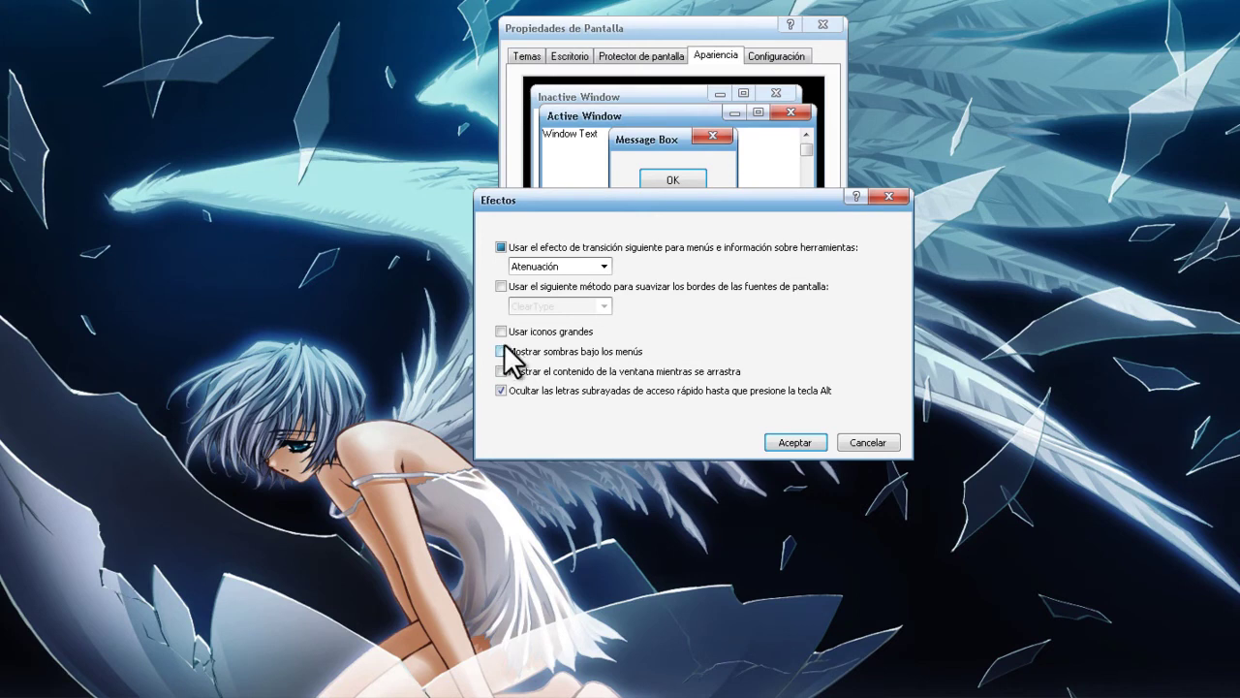
pyautogui.moveTo(590, 206); pyautogui.dragTo(541, 185)
pyautogui.moveTo(615, 184); pyautogui.dragTo(668, 173)
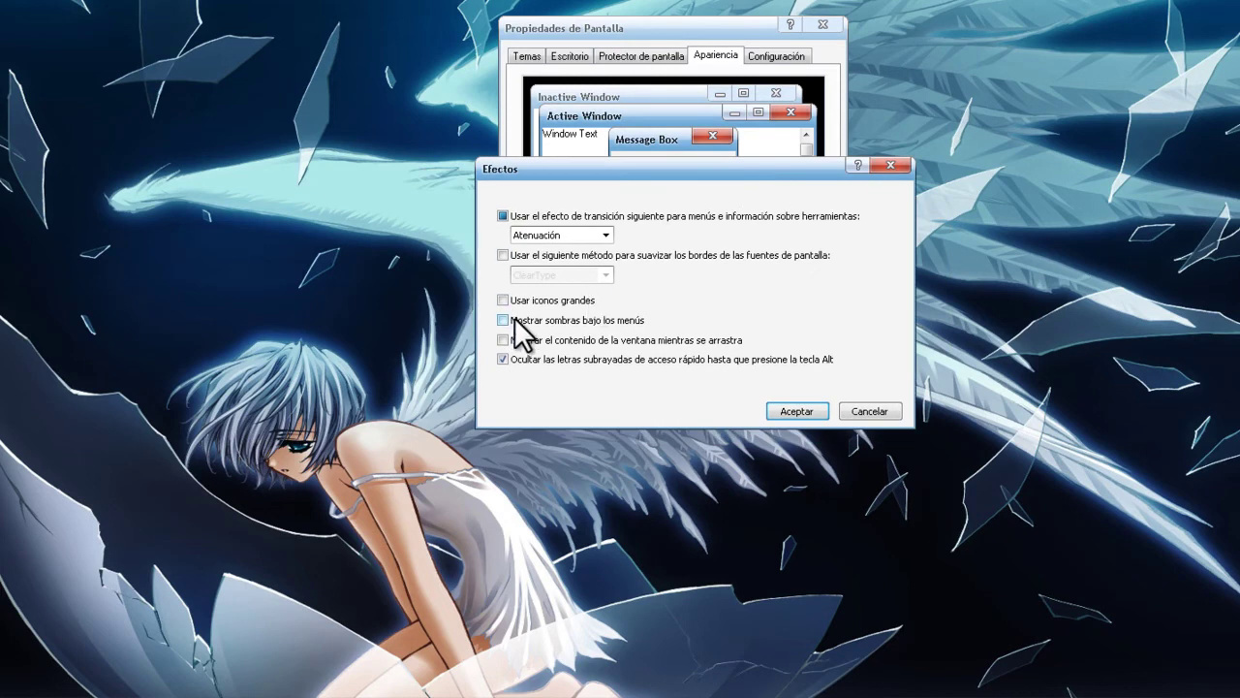
pyautogui.click(787, 403)
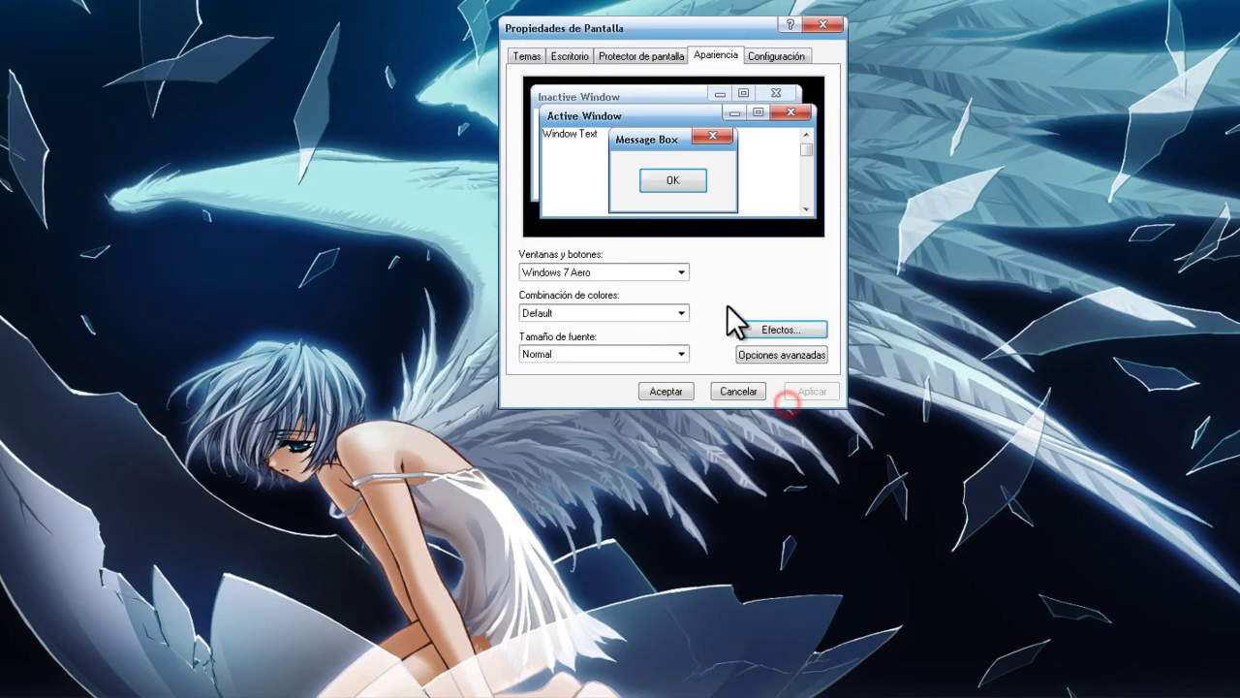
pyautogui.click(794, 55)
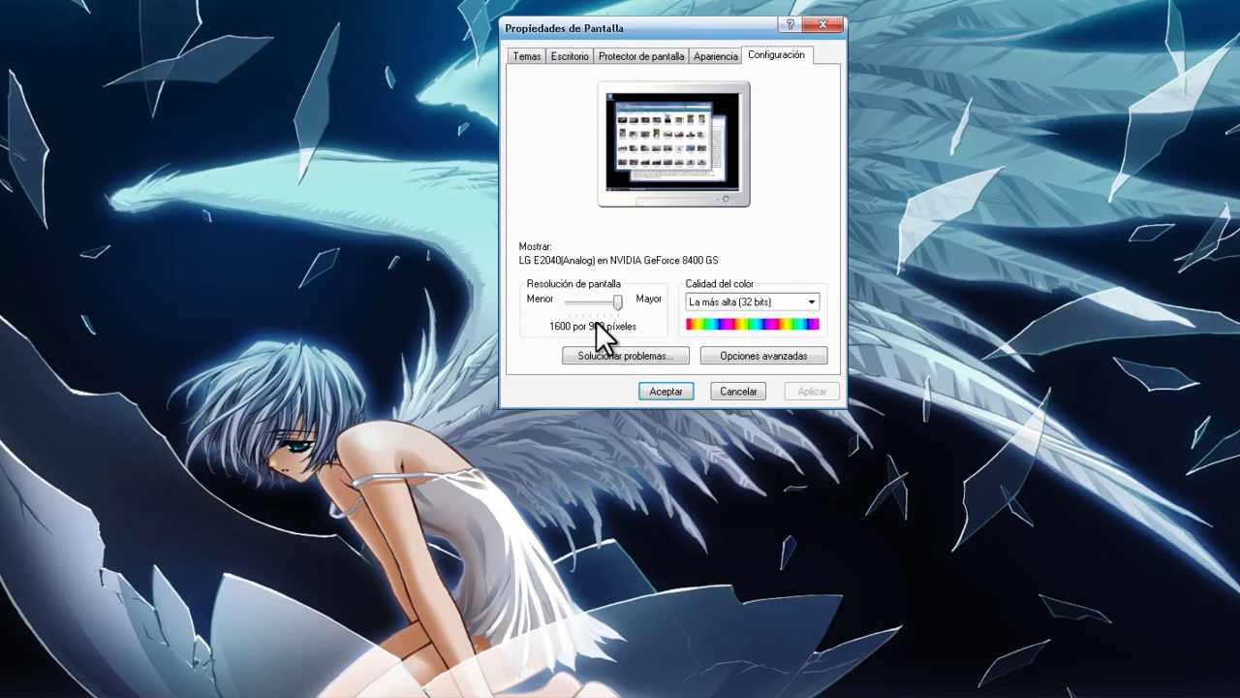
pyautogui.click(735, 390)
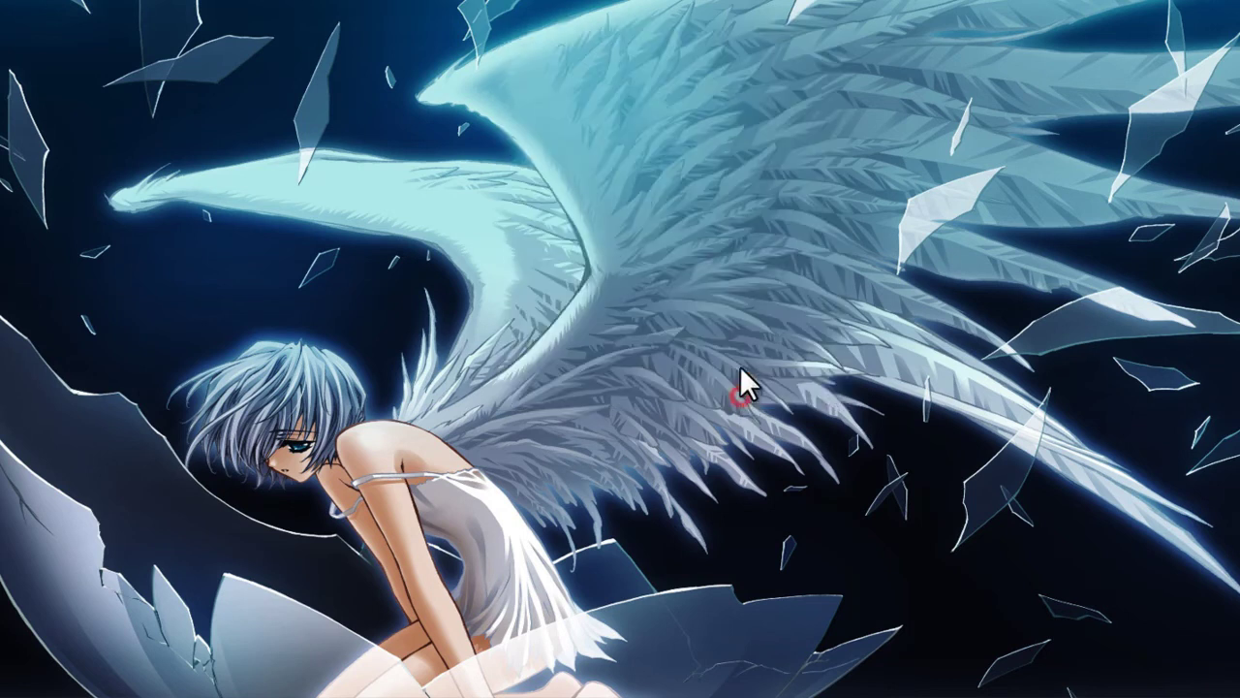
# Reopen the display properties, check the appearance effects once more and cancel out of the dialog
pyautogui.press('super')
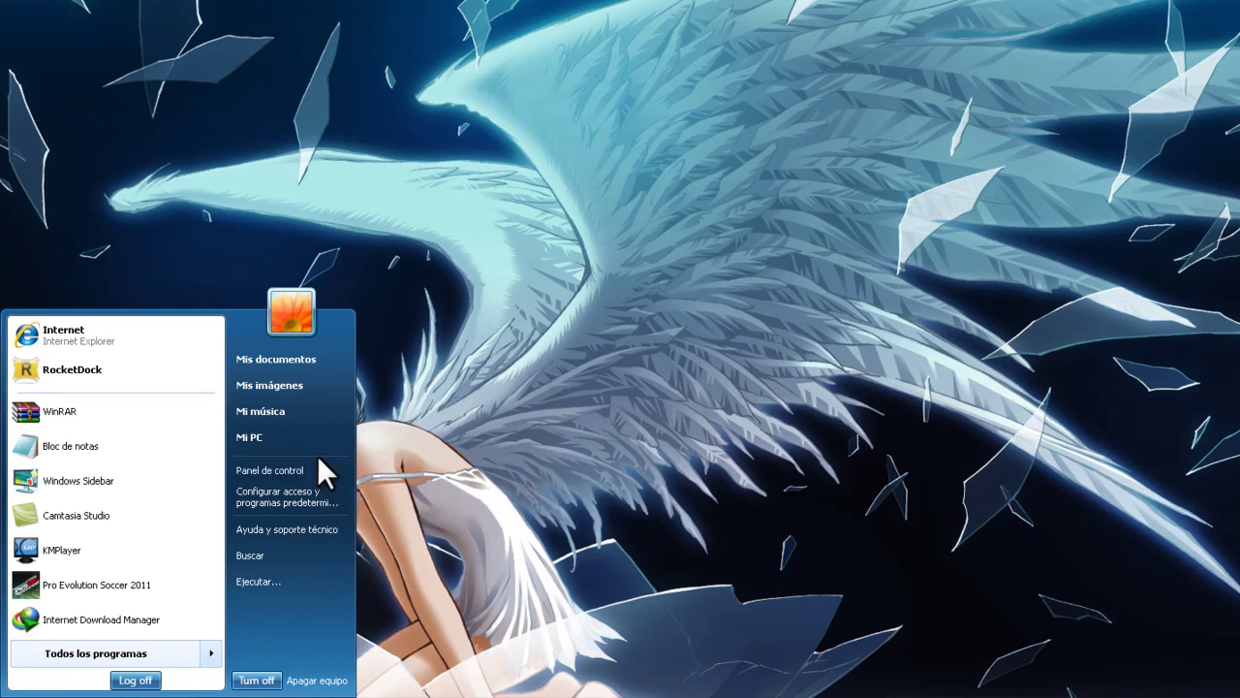
pyautogui.click(589, 353)
pyautogui.rightClick(589, 353)
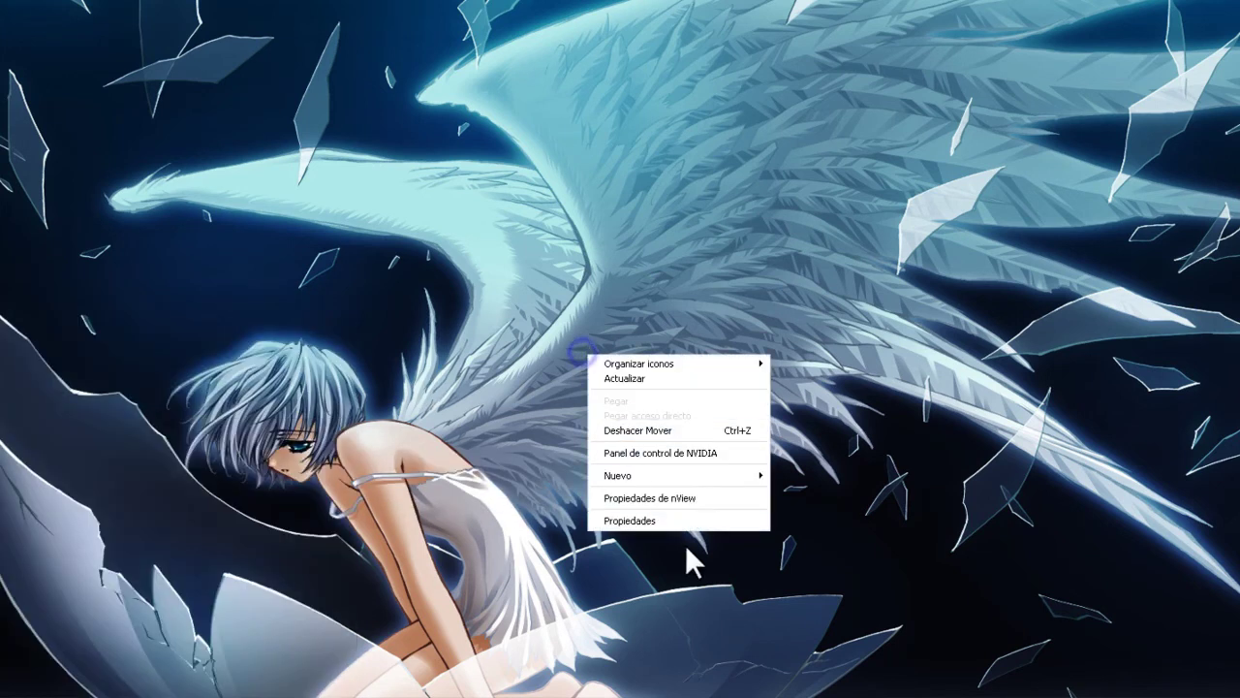
pyautogui.click(692, 520)
pyautogui.click(280, 91)
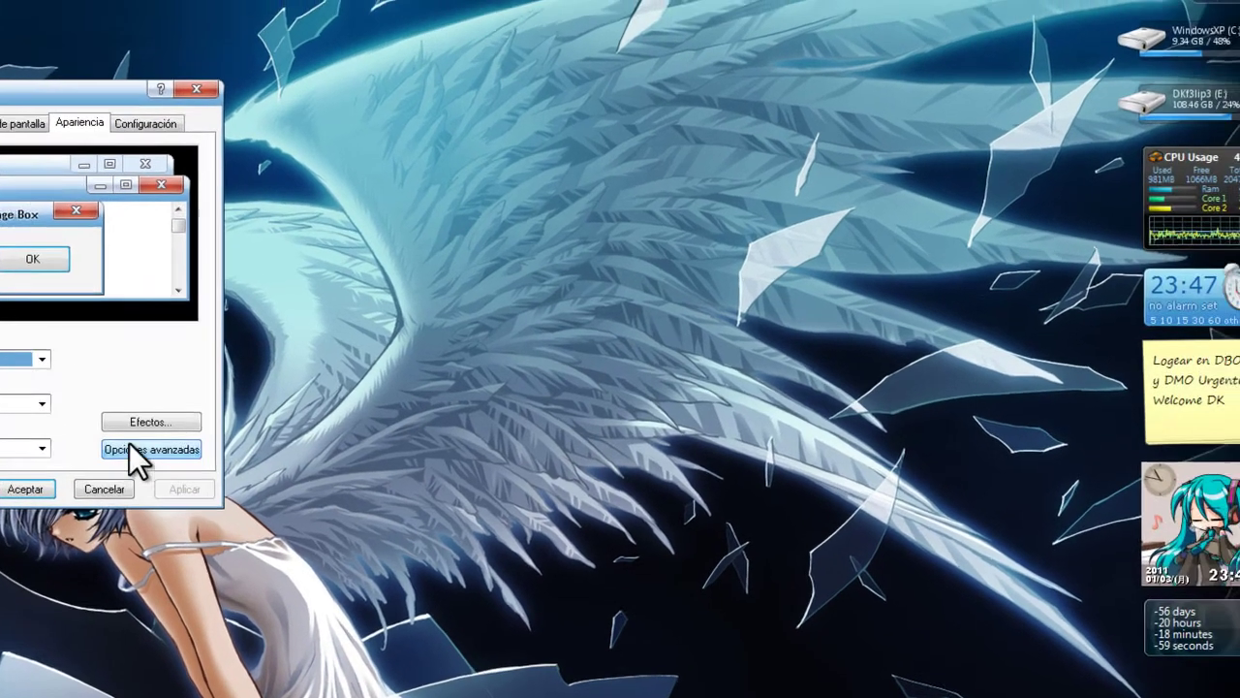
pyautogui.click(341, 362)
pyautogui.click(579, 527)
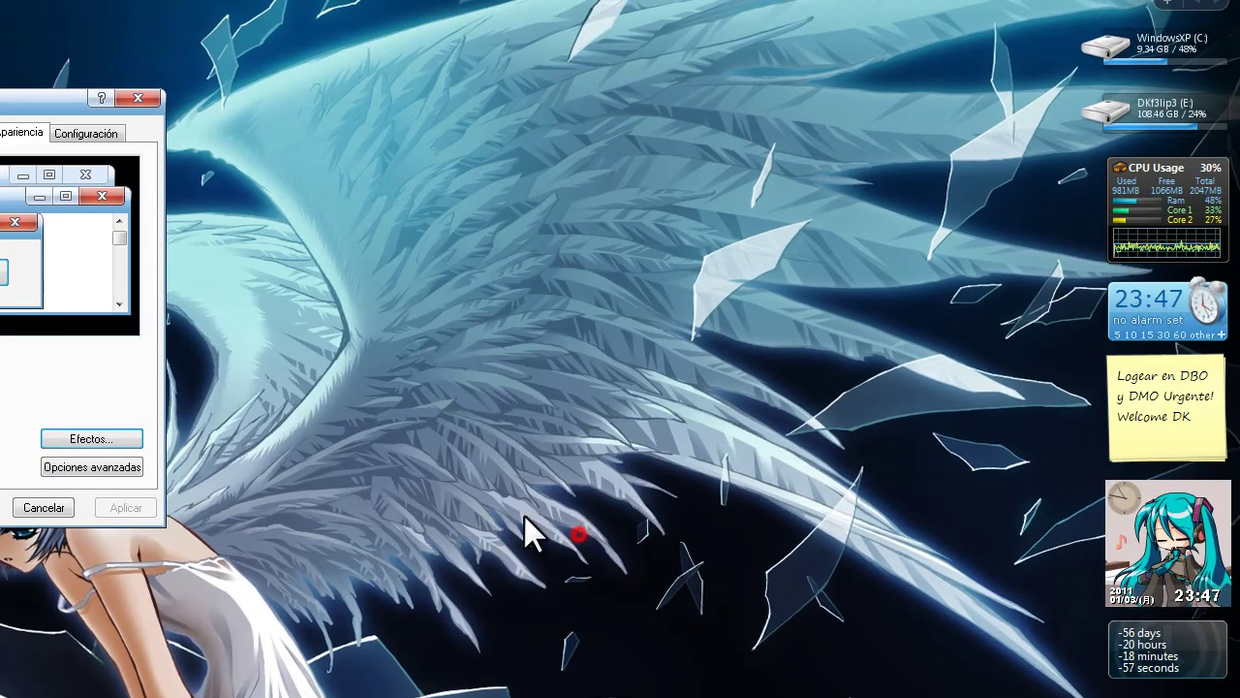
pyautogui.click(43, 508)
pyautogui.press('super')
pyautogui.click(41, 523)
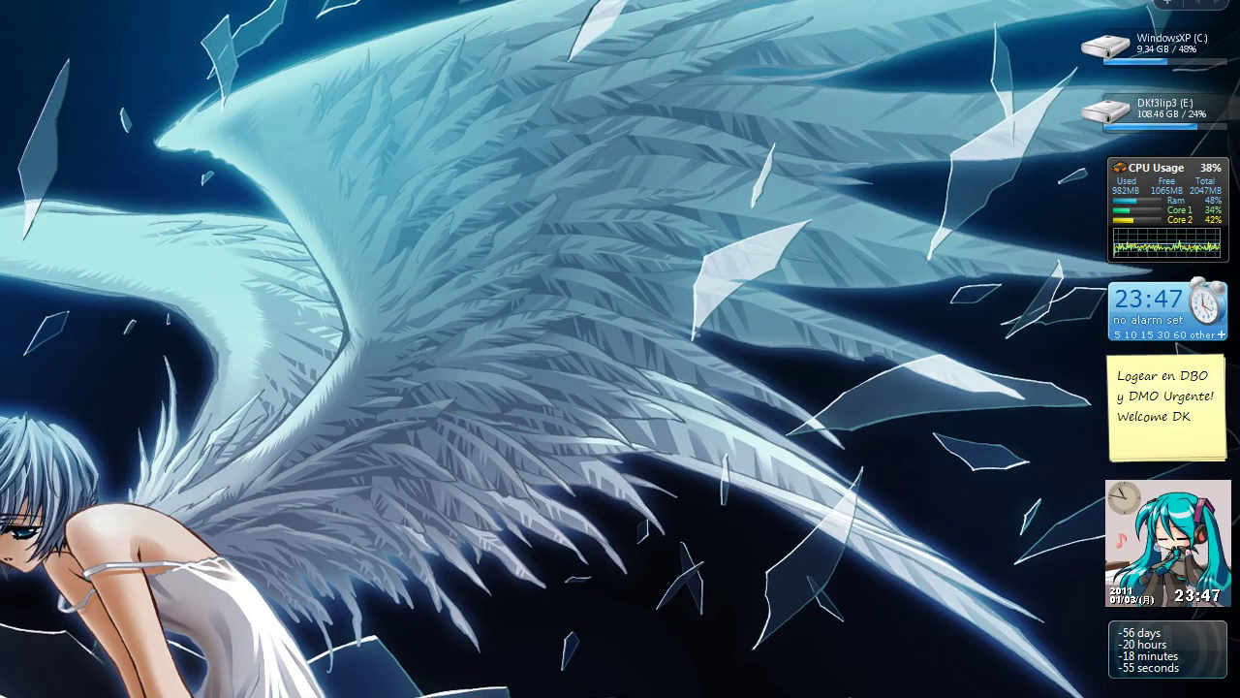
# Browse the folders on the E: drive and close its window
pyautogui.doubleClick(834, 325)
pyautogui.scroll(-4, 969, 359)
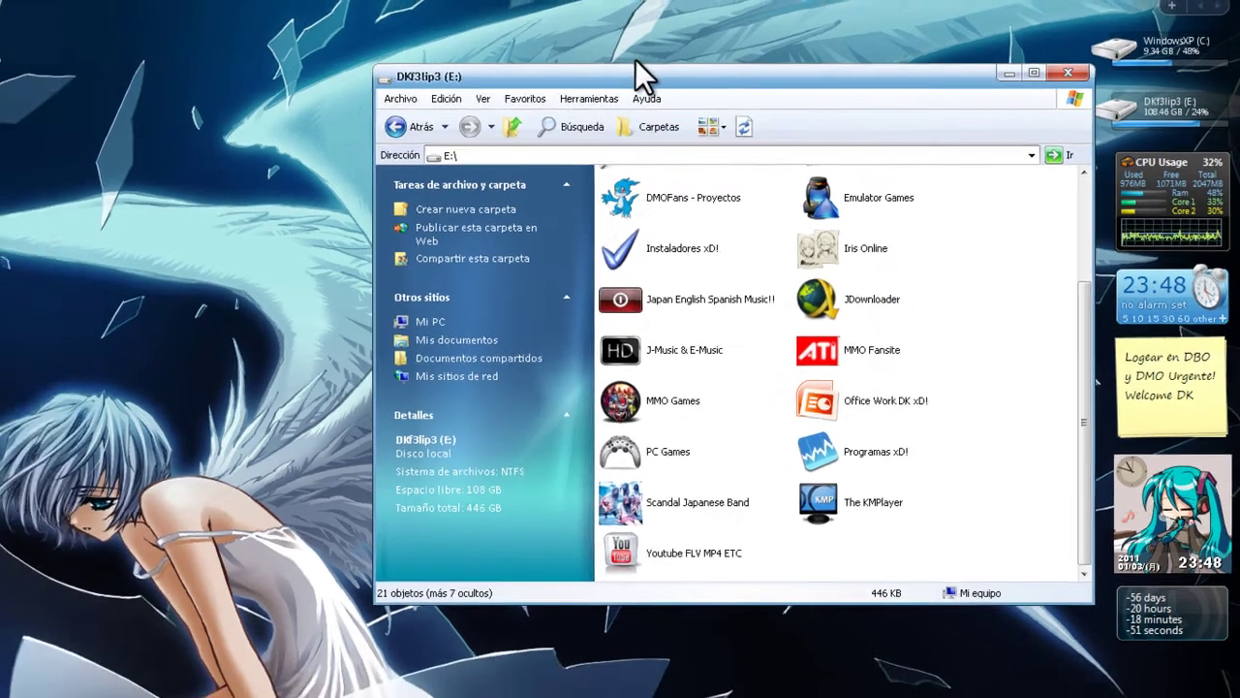
pyautogui.click(583, 77)
pyautogui.doubleClick(715, 78)
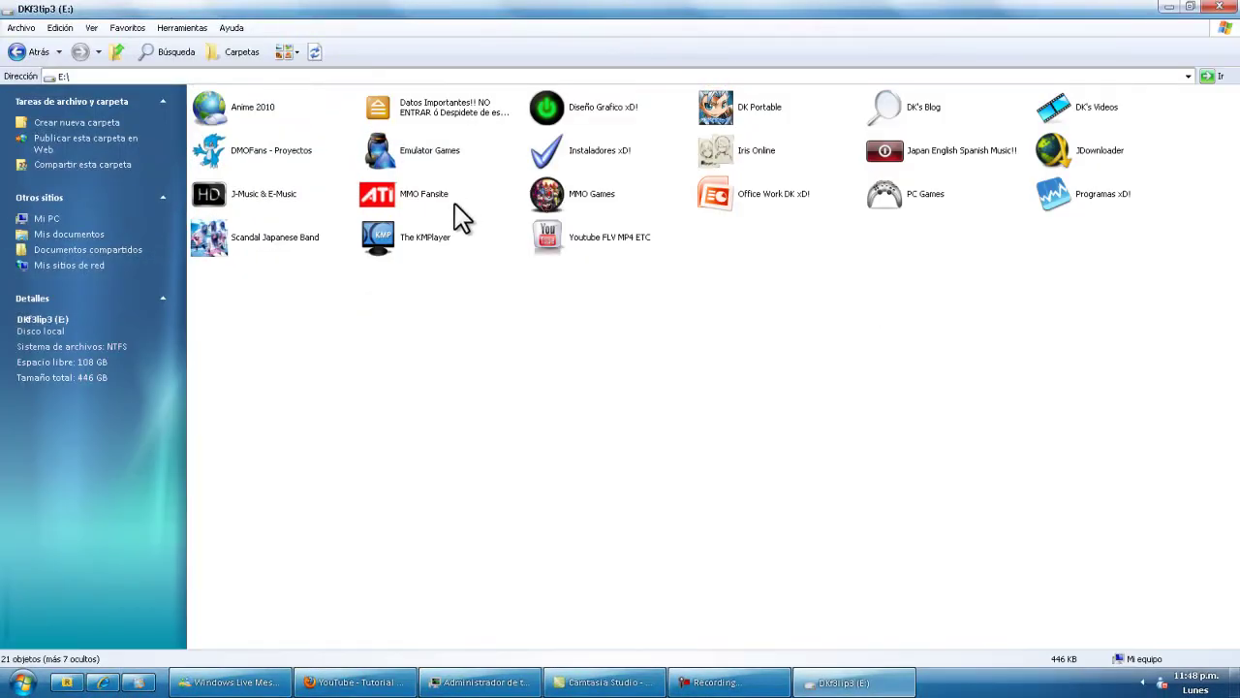
pyautogui.click(16, 51)
pyautogui.click(254, 213)
pyautogui.doubleClick(253, 214)
pyautogui.click(19, 51)
pyautogui.doubleClick(399, 199)
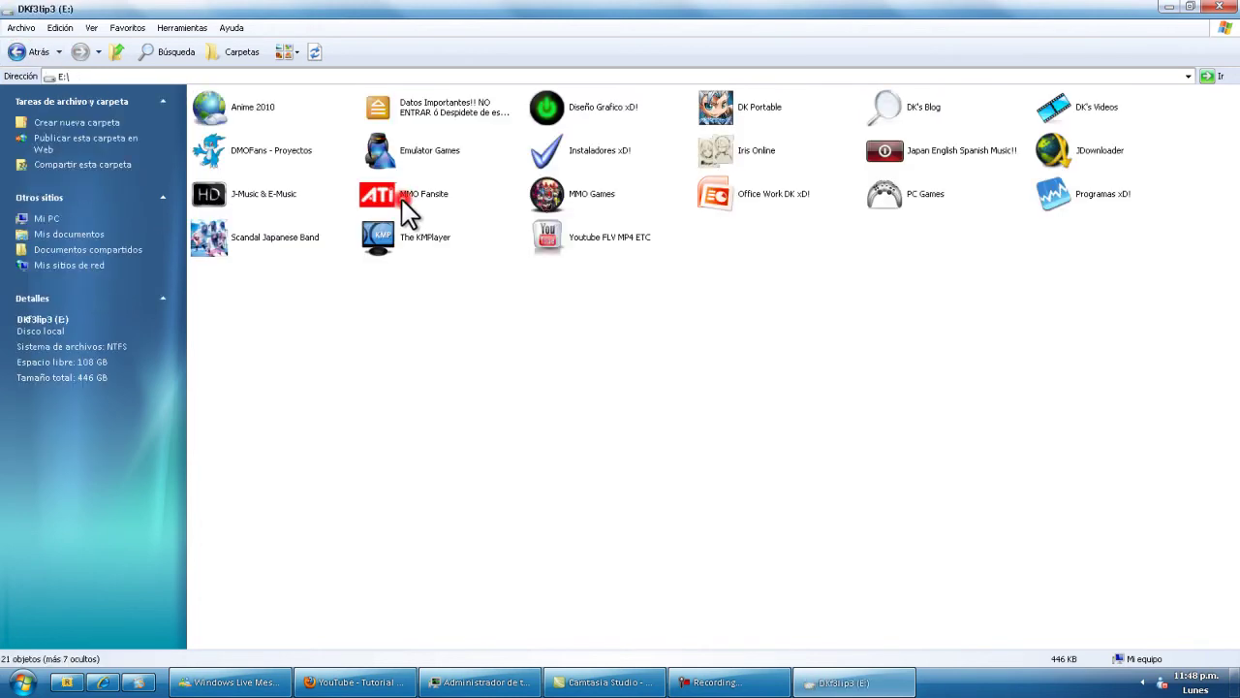
pyautogui.doubleClick(519, 18)
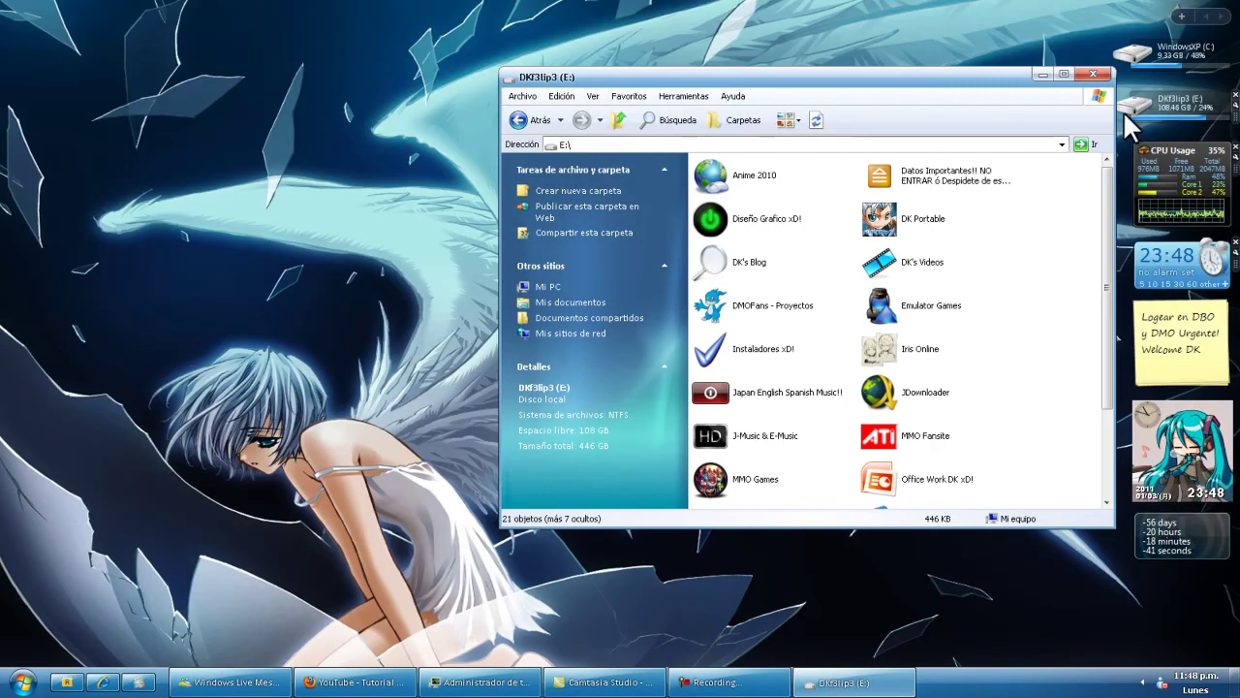
pyautogui.click(1090, 75)
# Open the Run dialog (Ejecutar)
pyautogui.click(22, 682)
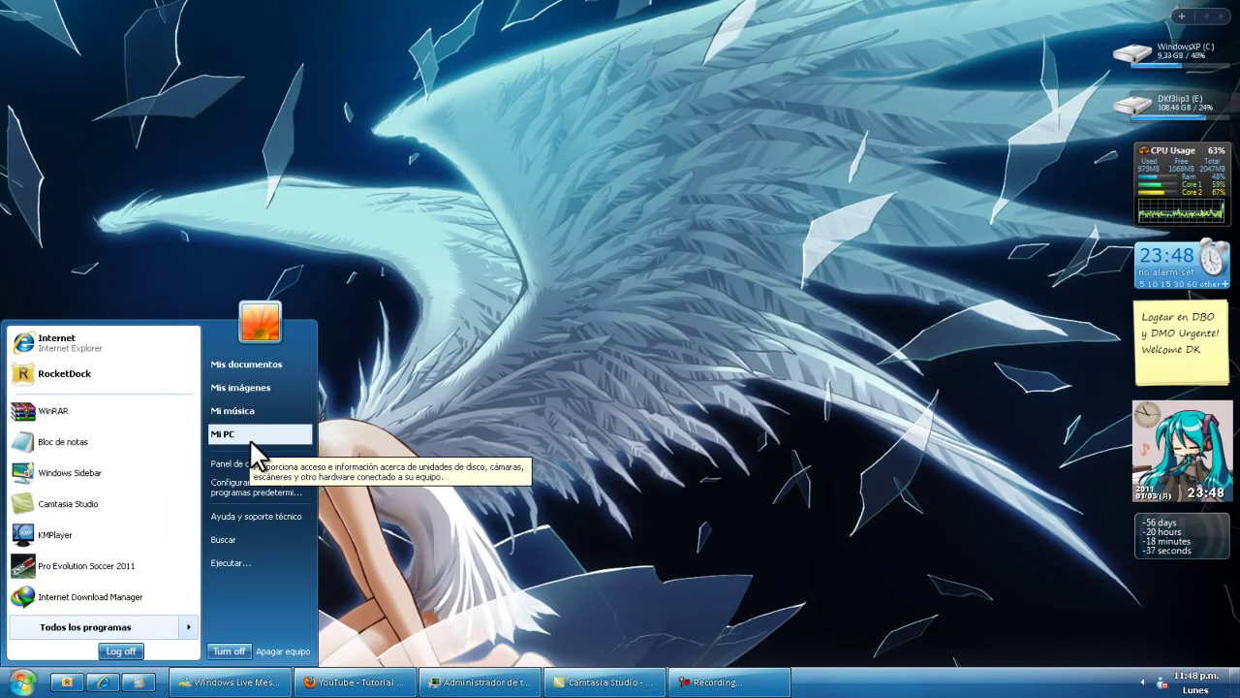
pyautogui.click(237, 563)
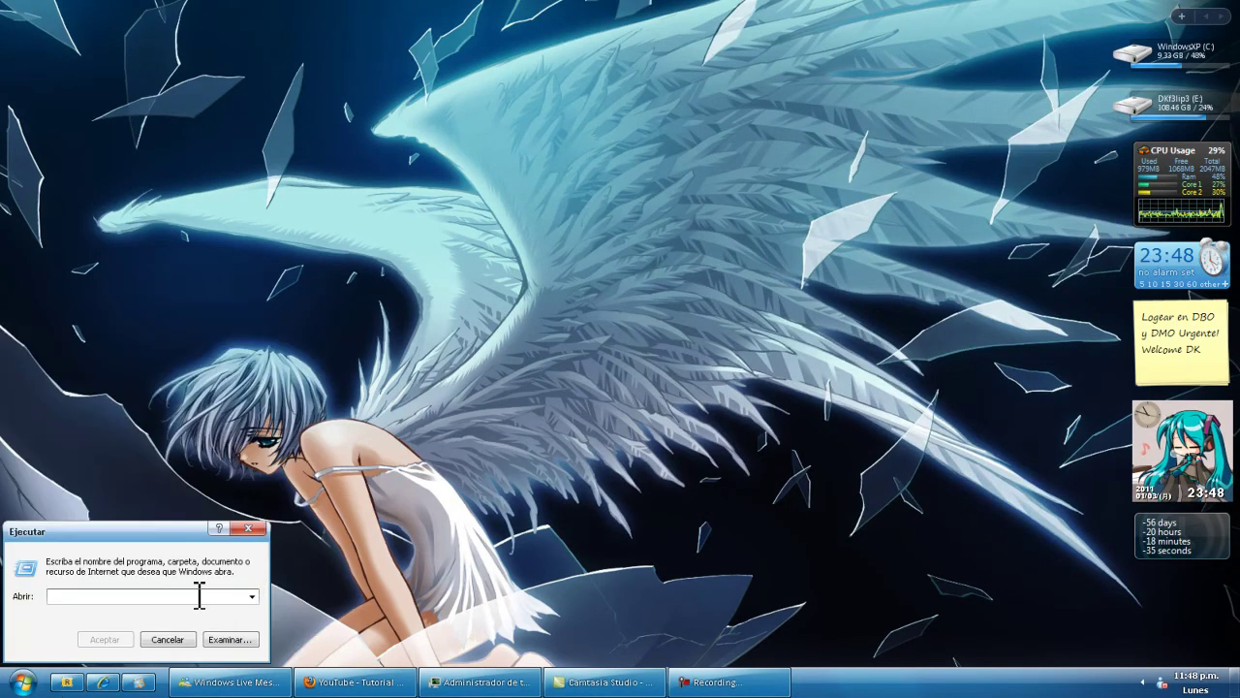
pyautogui.write('cmd')
pyautogui.press('BackSpace')
pyautogui.press('BackSpace')
pyautogui.press('BackSpace')
# Run regedit to launch the Registry Editor
pyautogui.write('regedit')
pyautogui.press('Return')
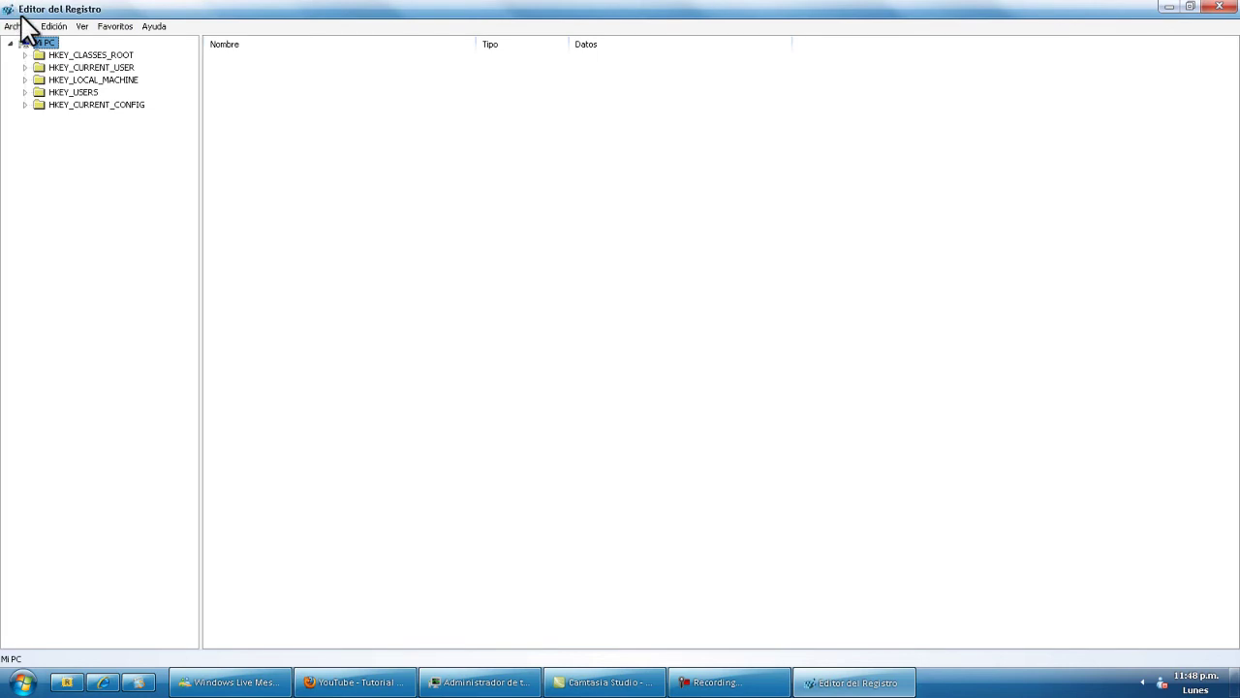
# Search the registry for the DisablePagingExecutive value under Session Manager's Memory Management key
pyautogui.click(47, 27)
pyautogui.click(72, 138)
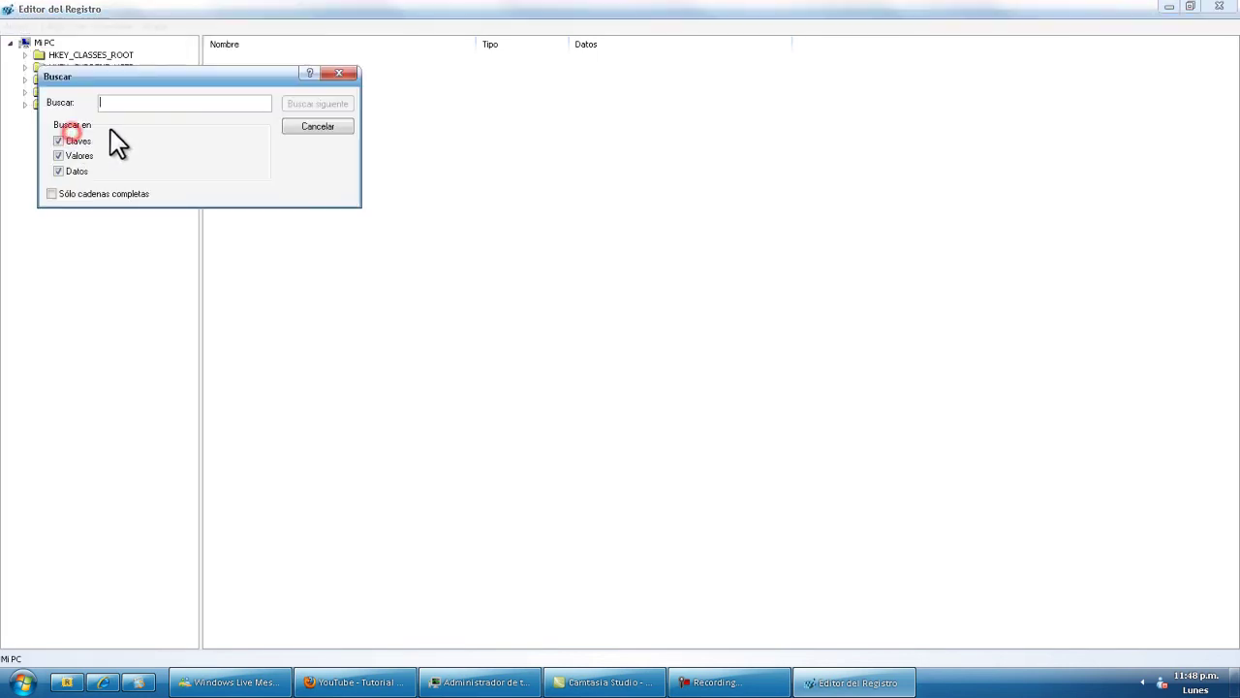
pyautogui.write('disab')
pyautogui.write('lelua')
pyautogui.press('Return')
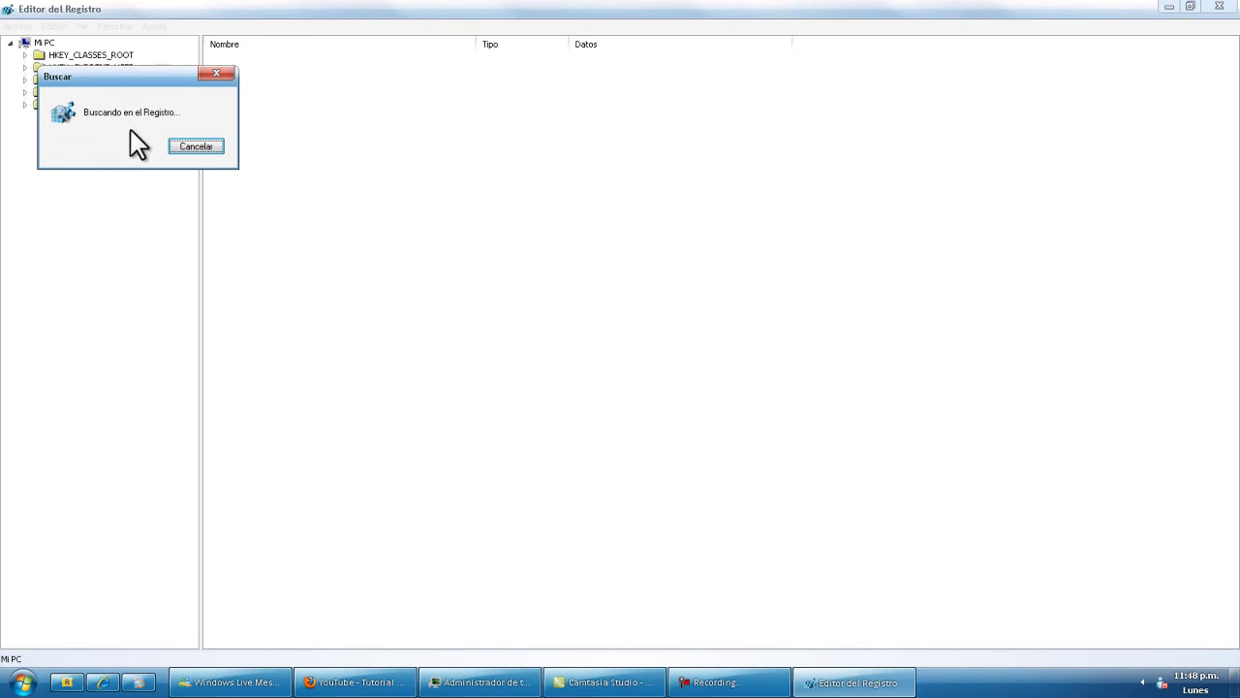
pyautogui.moveTo(107, 84); pyautogui.dragTo(367, 52)
pyautogui.moveTo(366, 53); pyautogui.dragTo(345, 66)
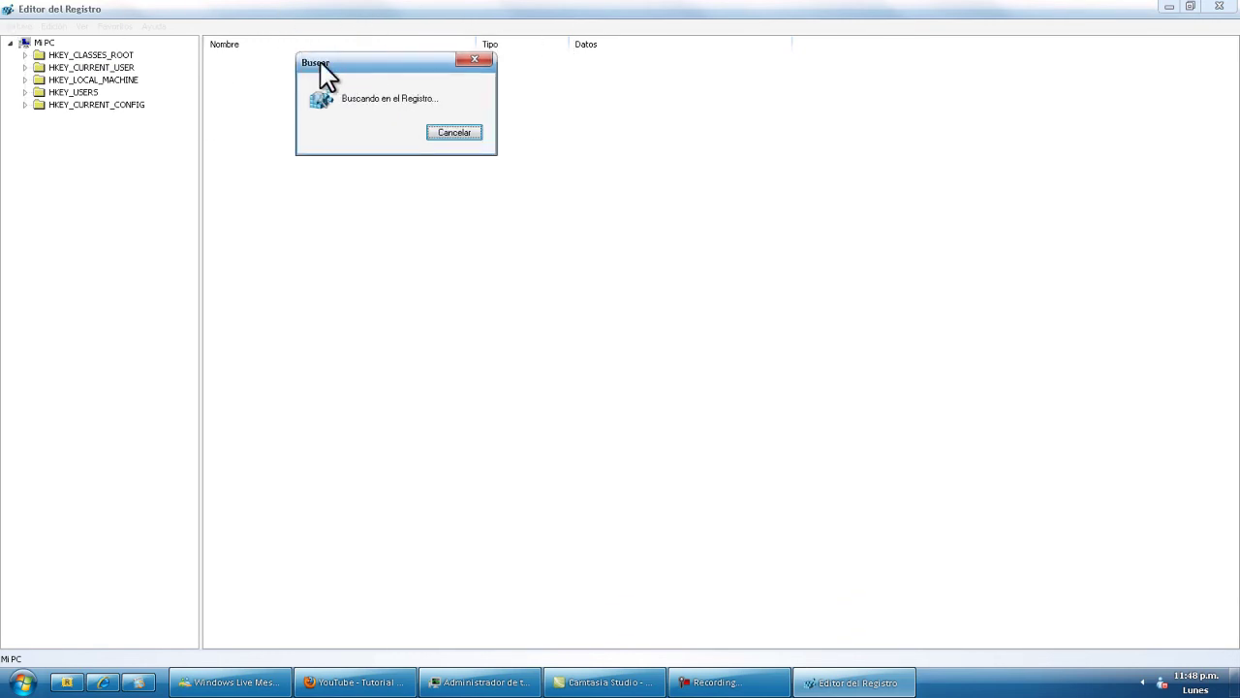
pyautogui.moveTo(356, 67); pyautogui.dragTo(613, 90)
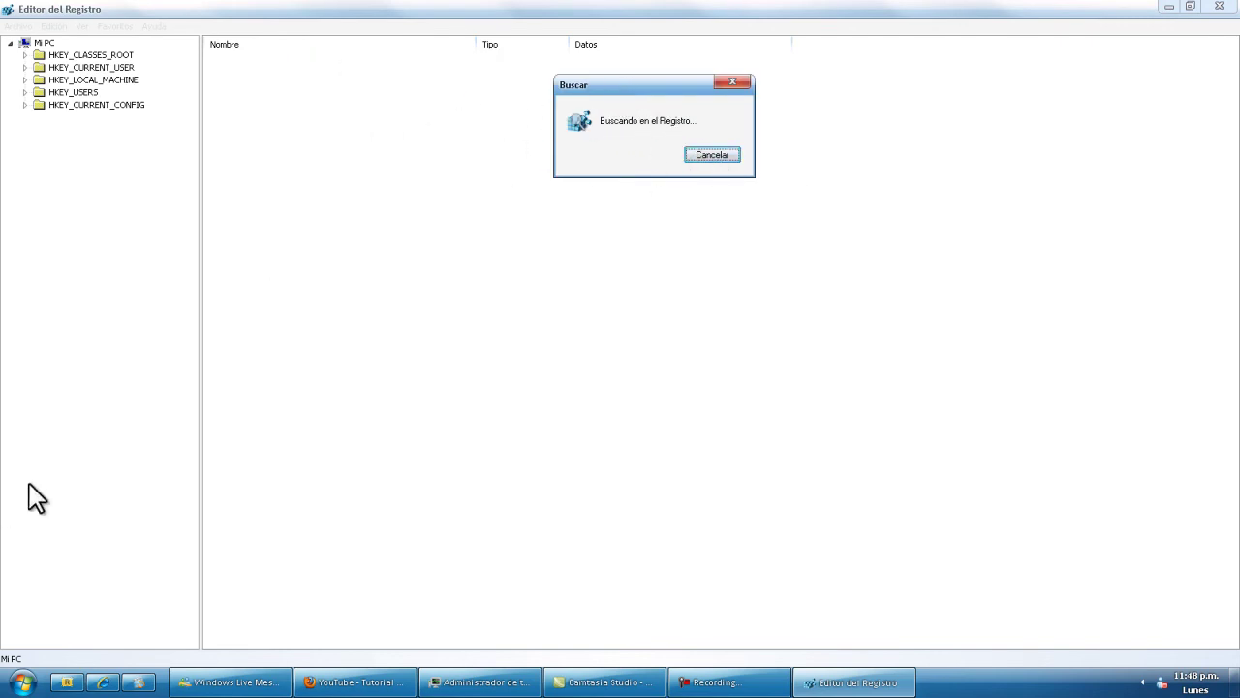
pyautogui.click(23, 682)
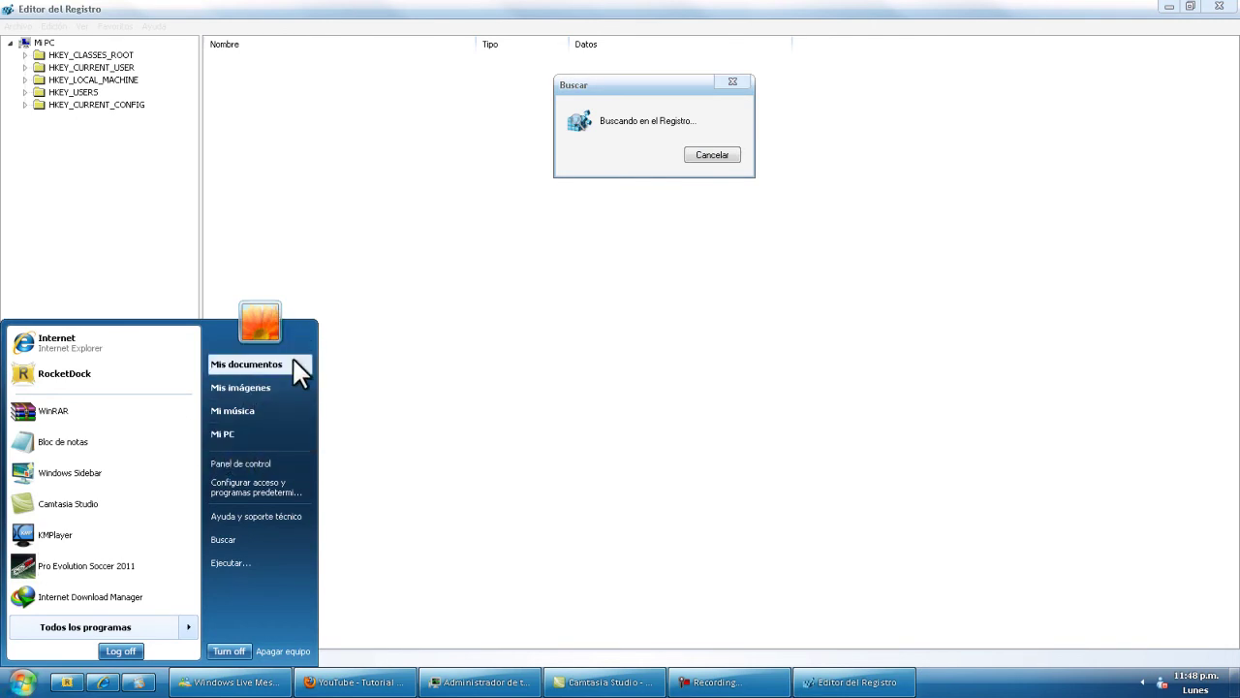
pyautogui.click(513, 426)
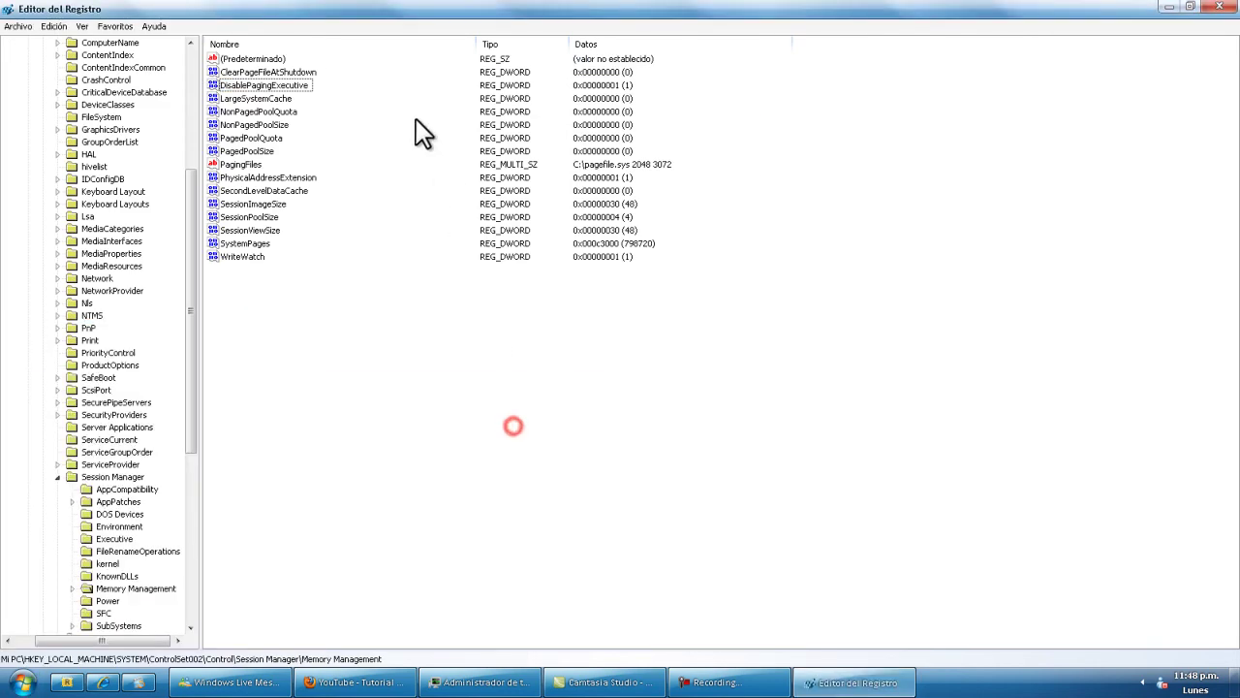
# Open the DisablePagingExecutive DWORD, accept it with hexadecimal value 1 and close the Registry Editor
pyautogui.click(290, 84)
pyautogui.doubleClick(291, 84)
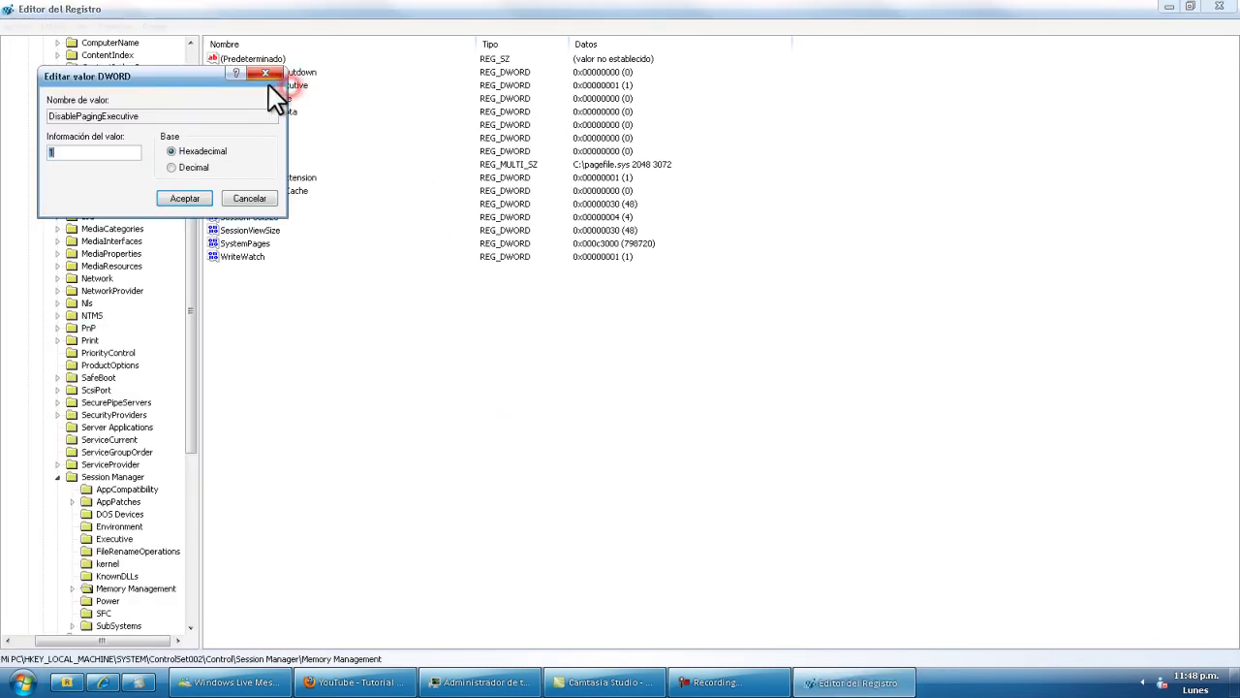
pyautogui.moveTo(196, 75); pyautogui.dragTo(645, 218)
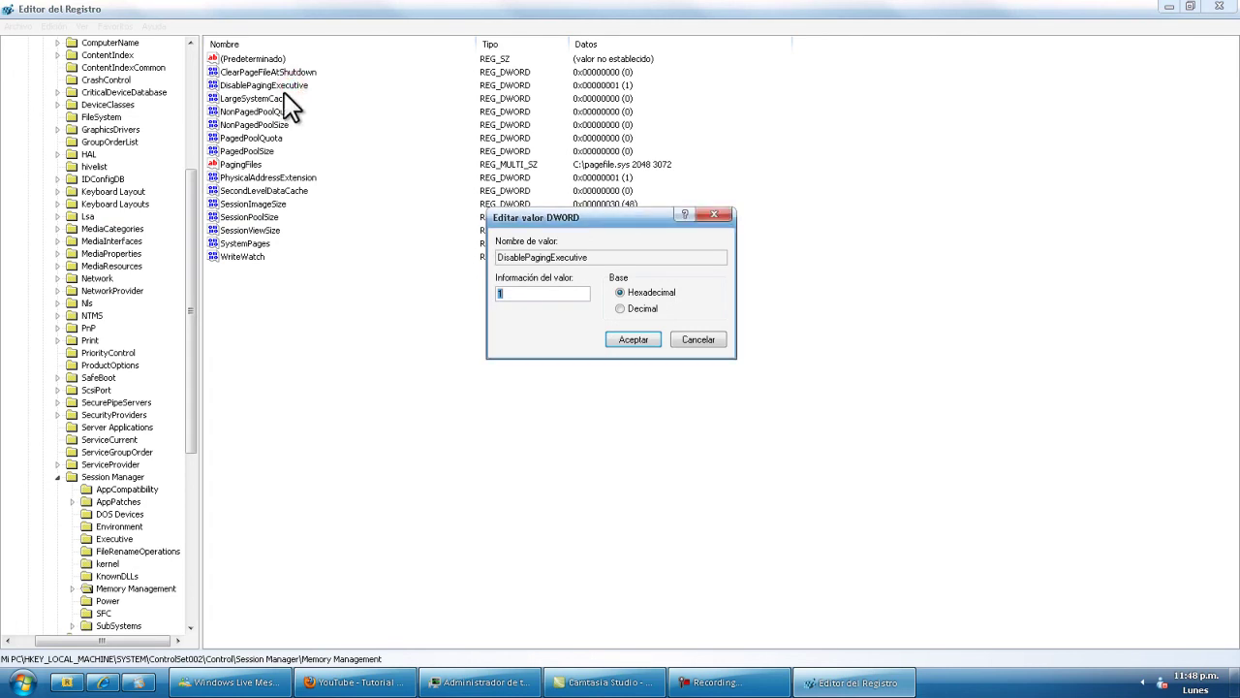
pyautogui.click(301, 86)
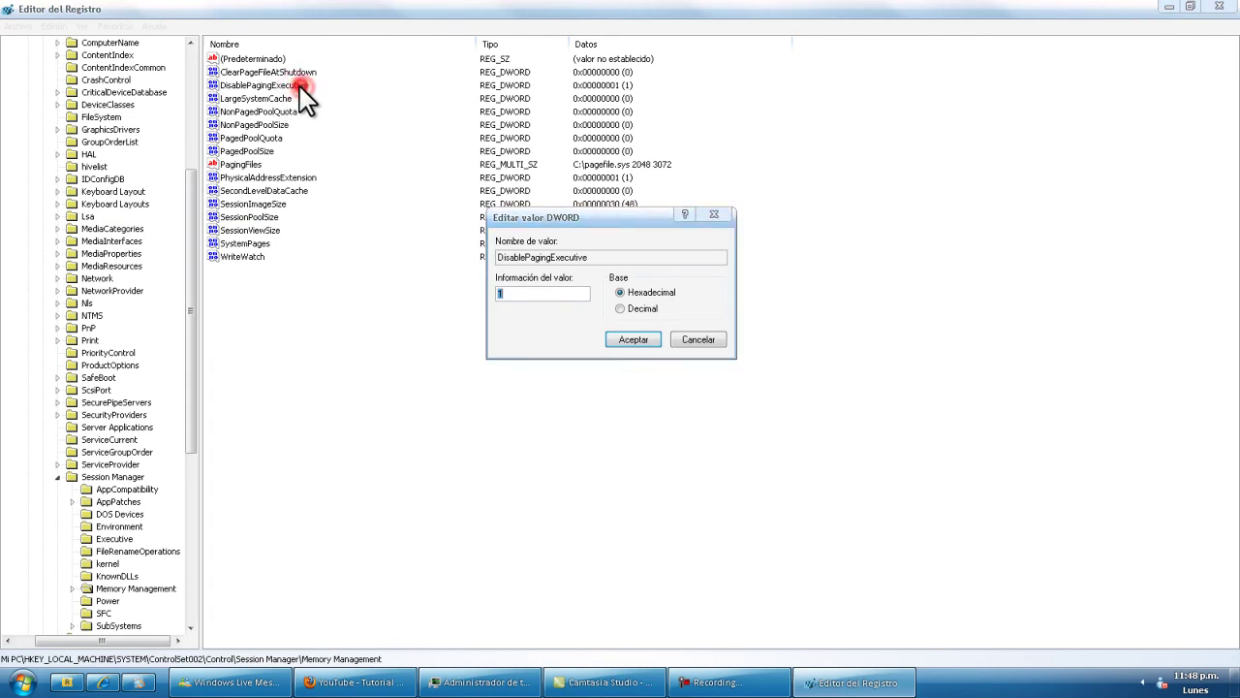
pyautogui.click(521, 295)
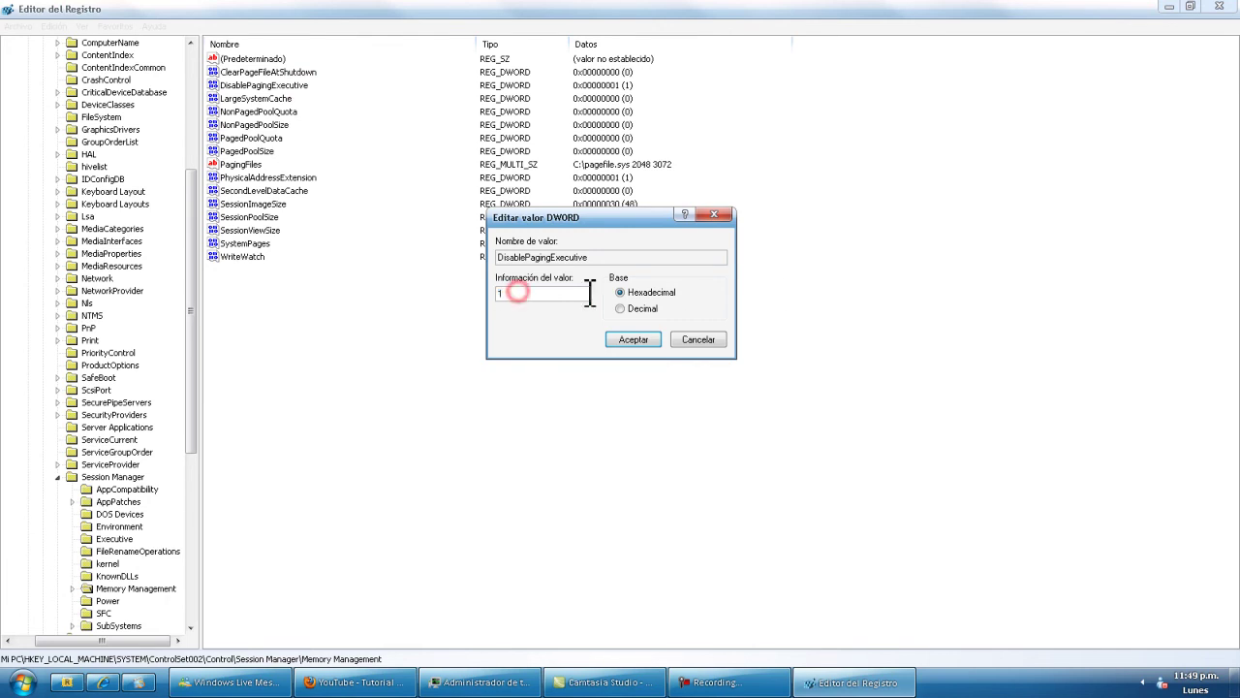
pyautogui.click(629, 341)
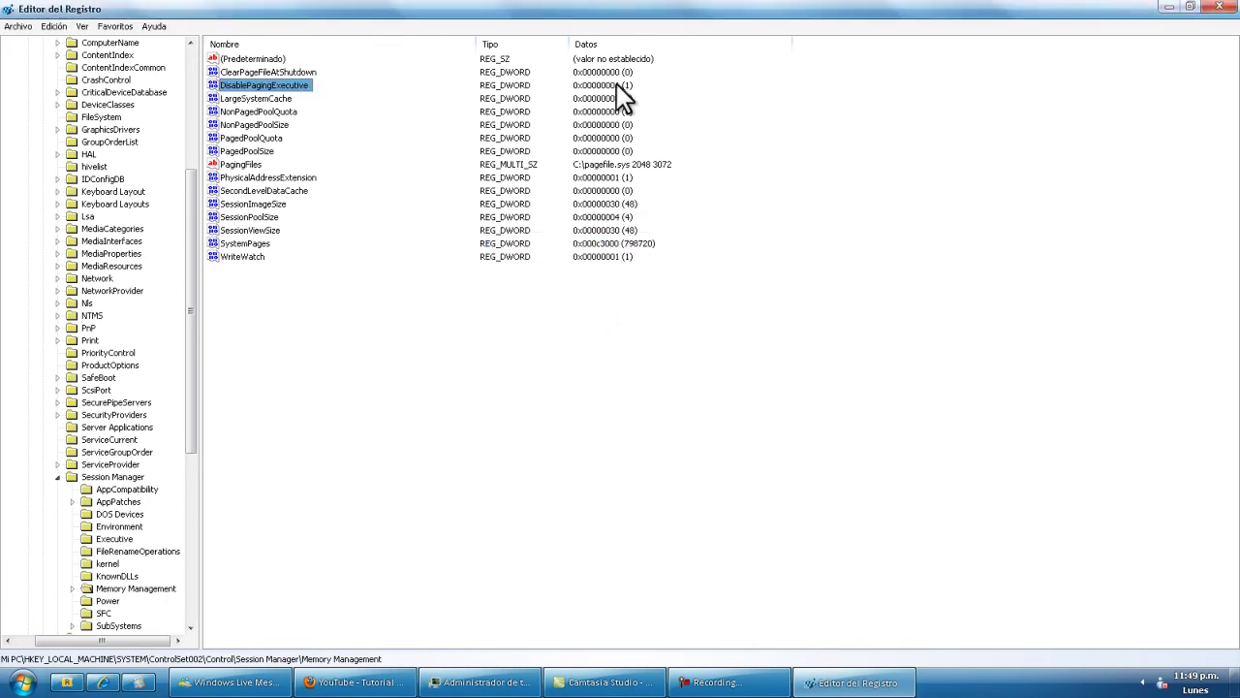
pyautogui.click(1219, 7)
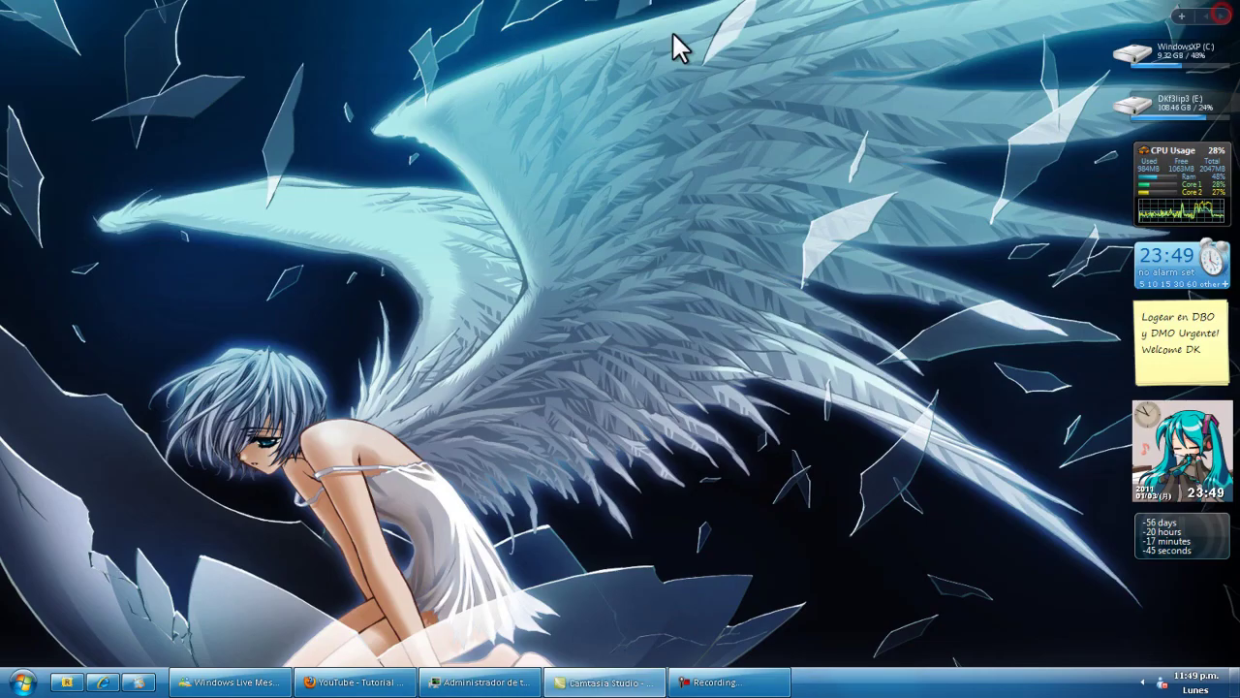
# Open the advanced options (Opciones avanzadas) for customizing the Start menu from its properties
pyautogui.click(21, 682)
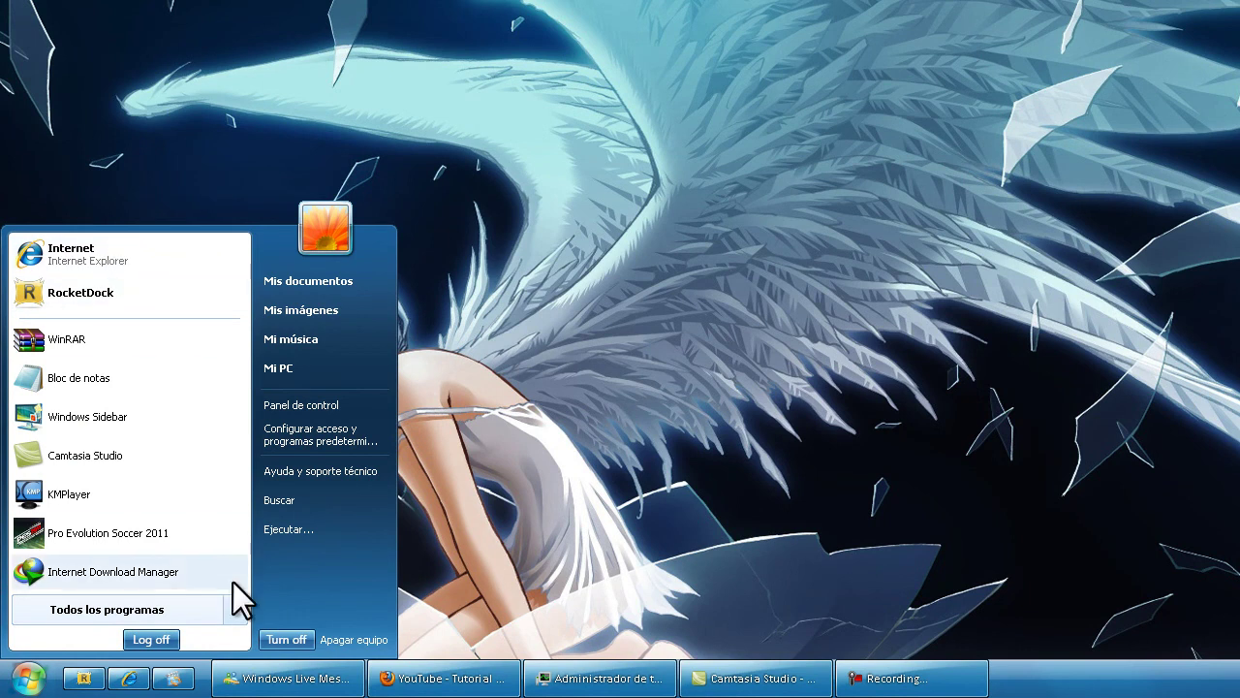
pyautogui.rightClick(302, 598)
pyautogui.click(335, 610)
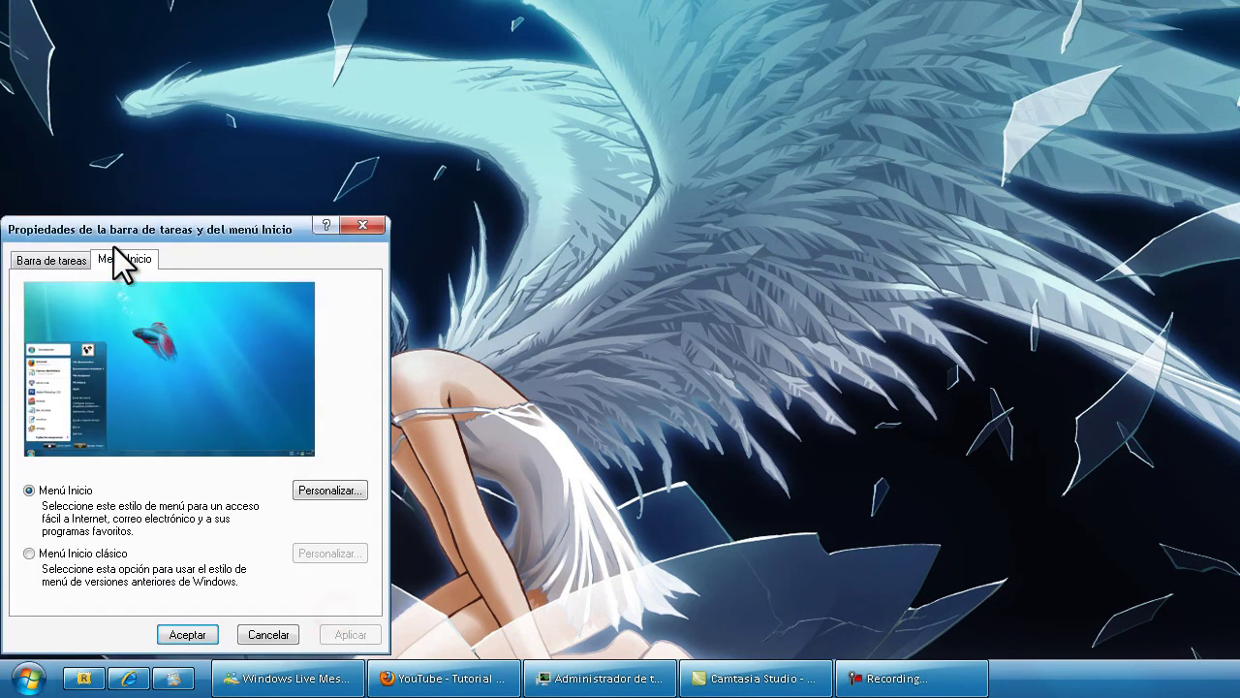
pyautogui.click(357, 490)
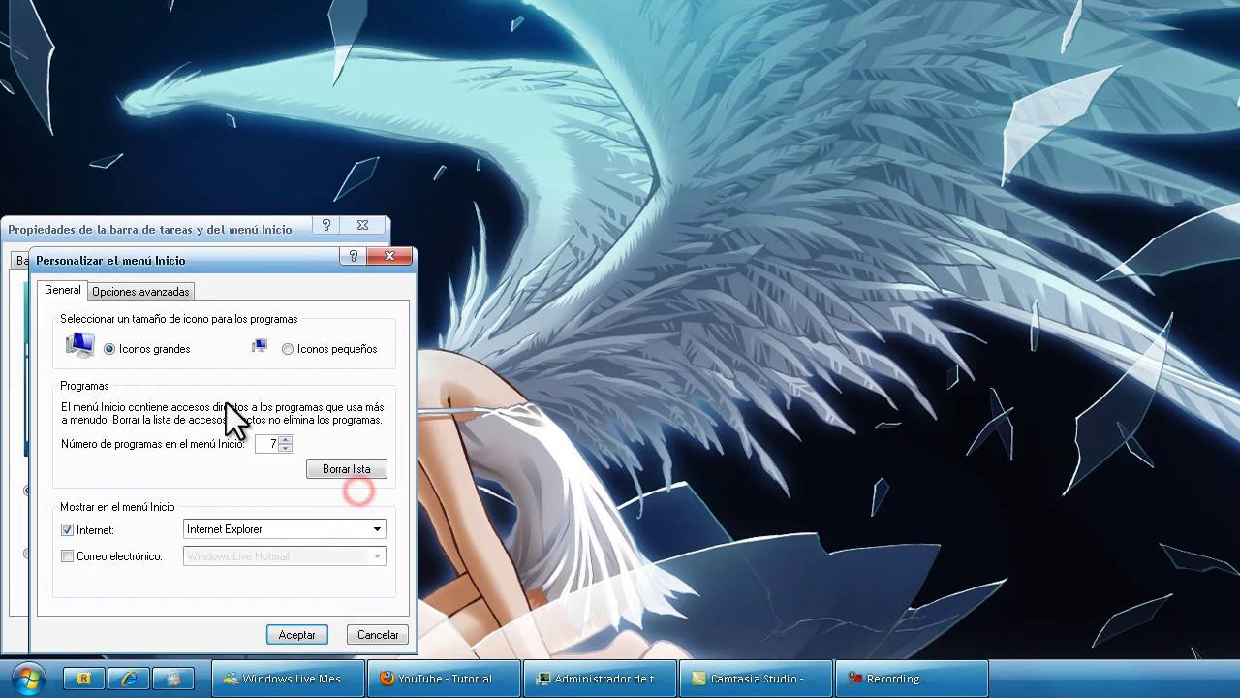
pyautogui.click(174, 292)
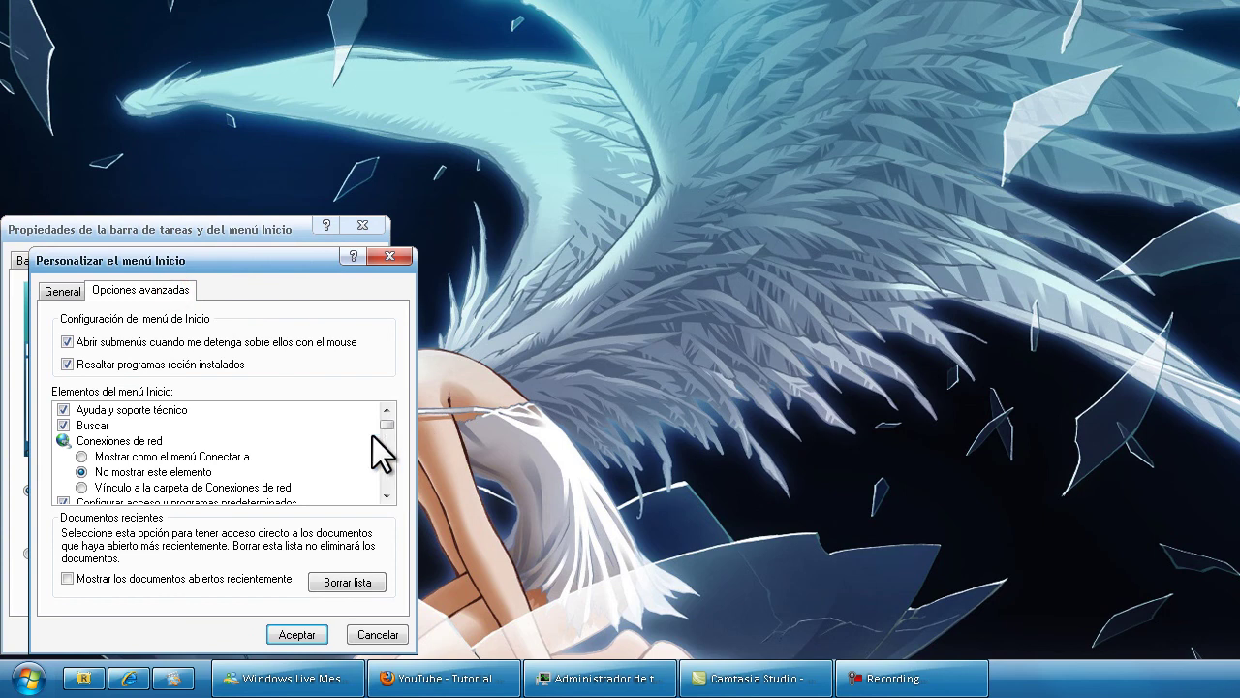
# Clear the recent documents list and accept the Start menu customization and the taskbar properties
pyautogui.moveTo(392, 427); pyautogui.dragTo(396, 496)
pyautogui.click(376, 584)
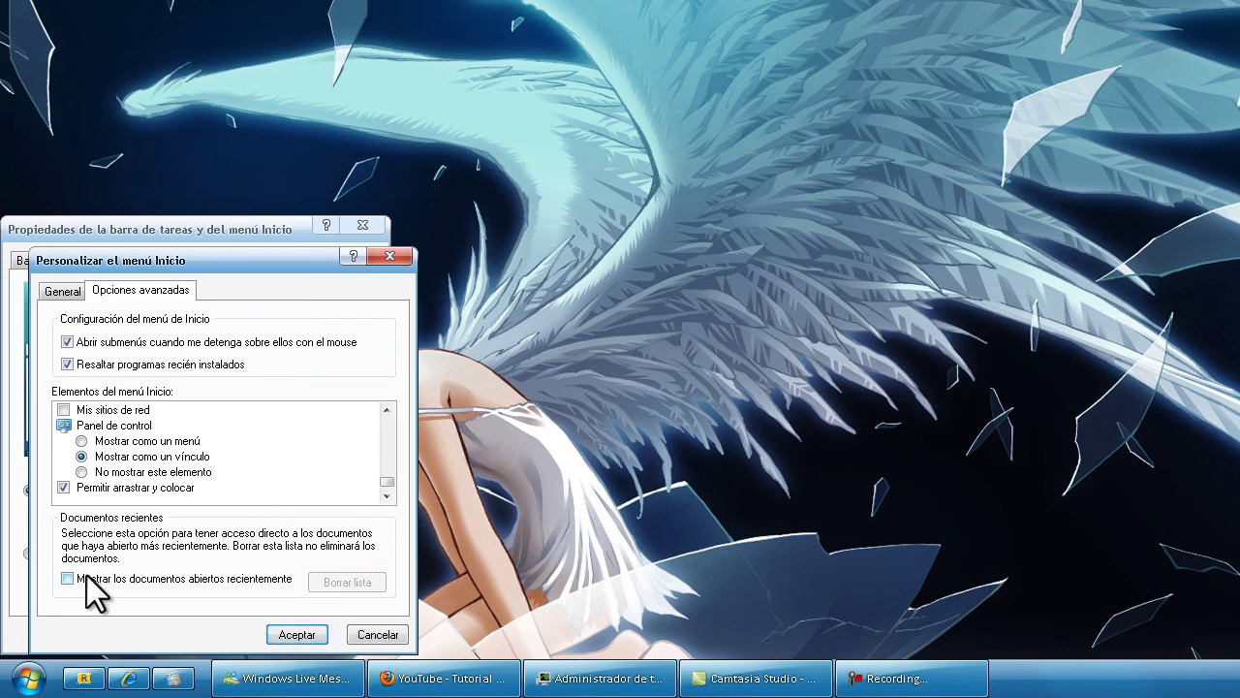
pyautogui.click(289, 630)
pyautogui.click(39, 262)
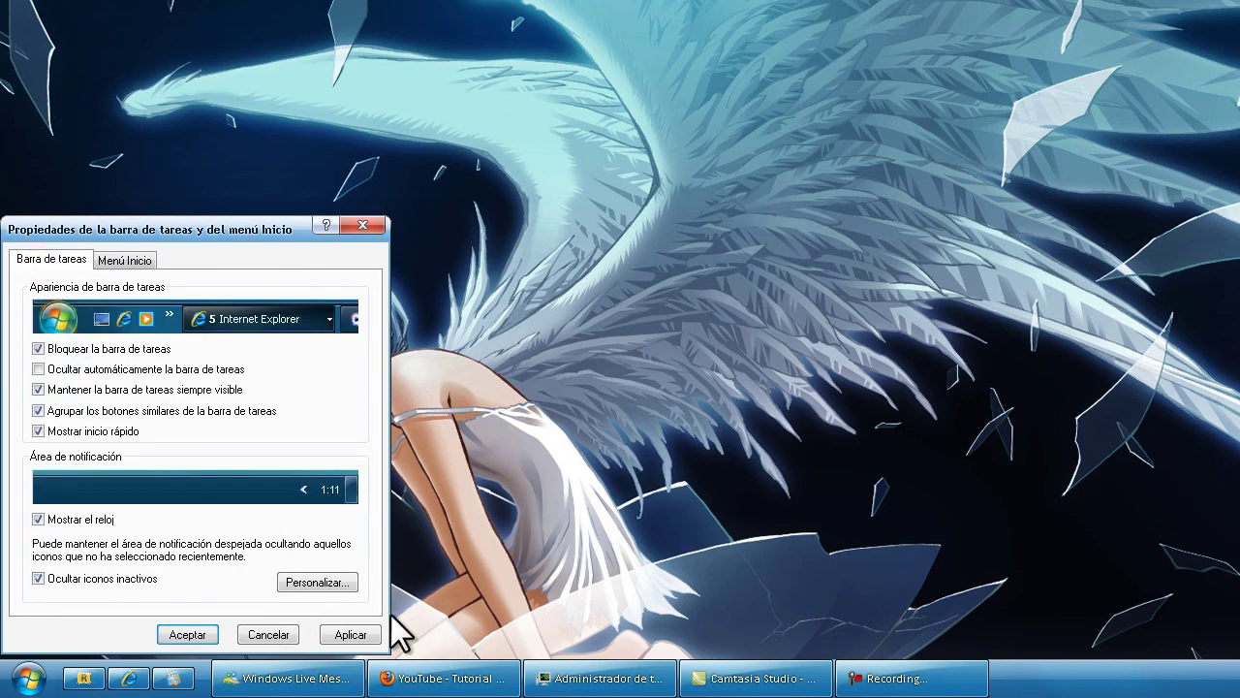
pyautogui.click(193, 635)
pyautogui.click(27, 678)
pyautogui.press('Escape')
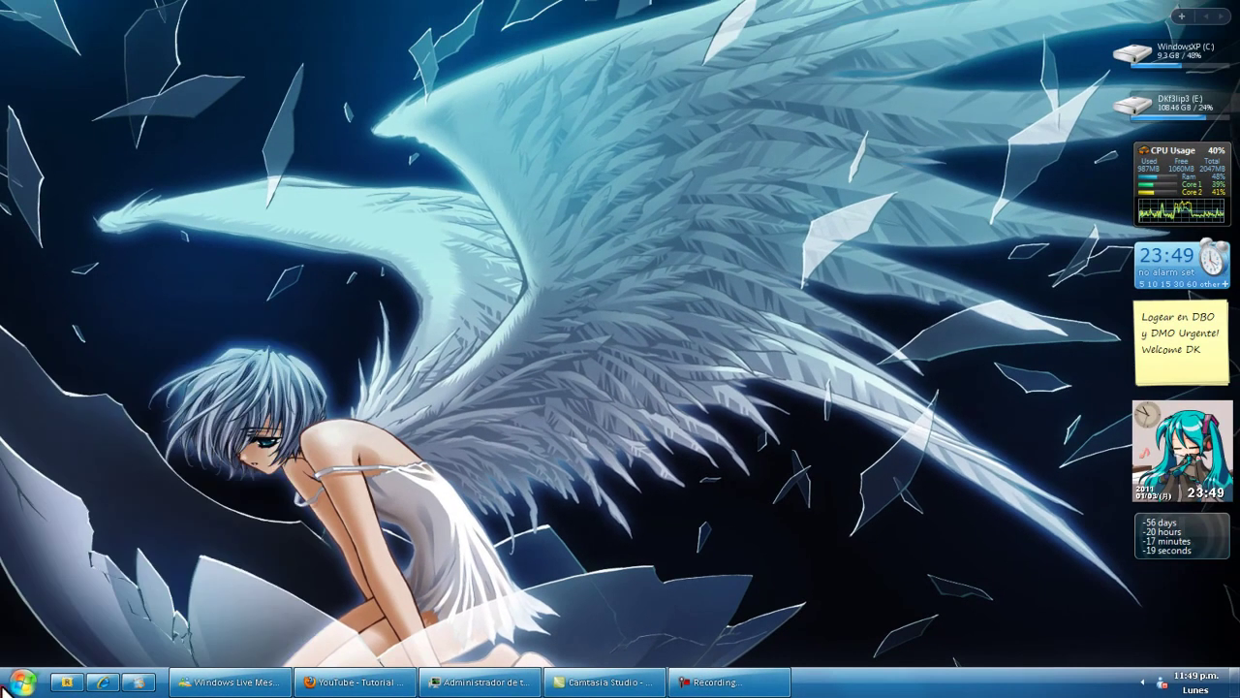
pyautogui.rightClick(348, 315)
pyautogui.press('Escape')
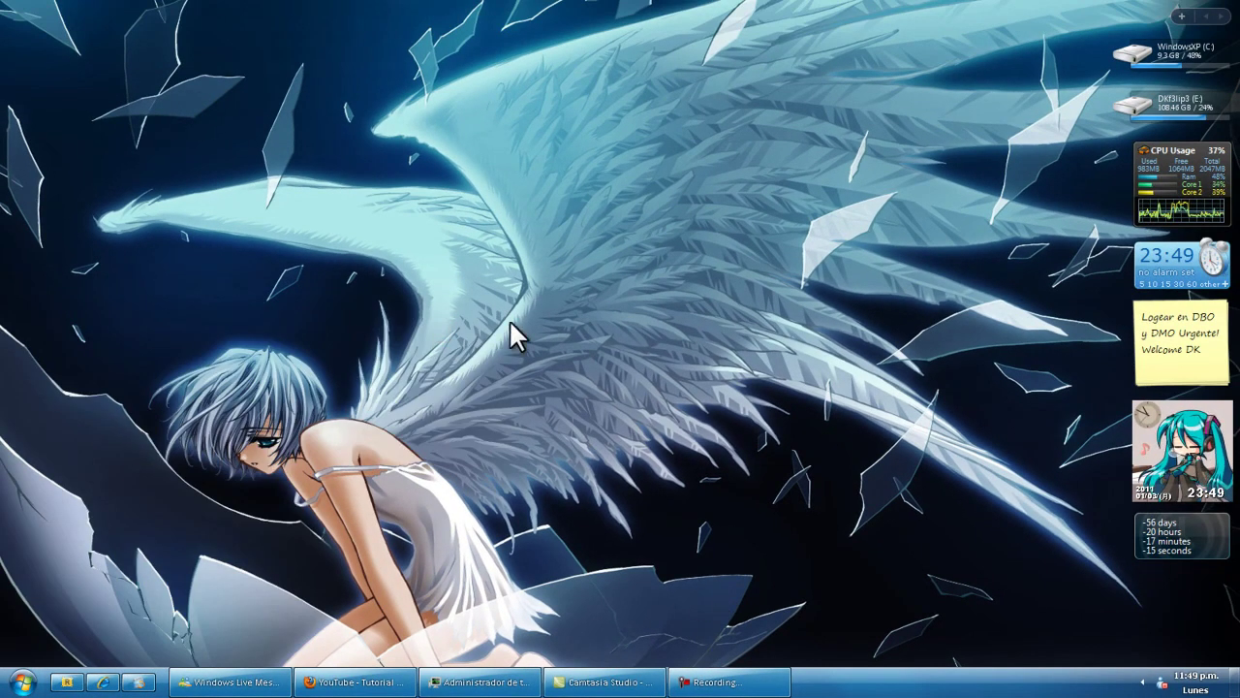
pyautogui.rightClick(484, 263)
pyautogui.click(573, 301)
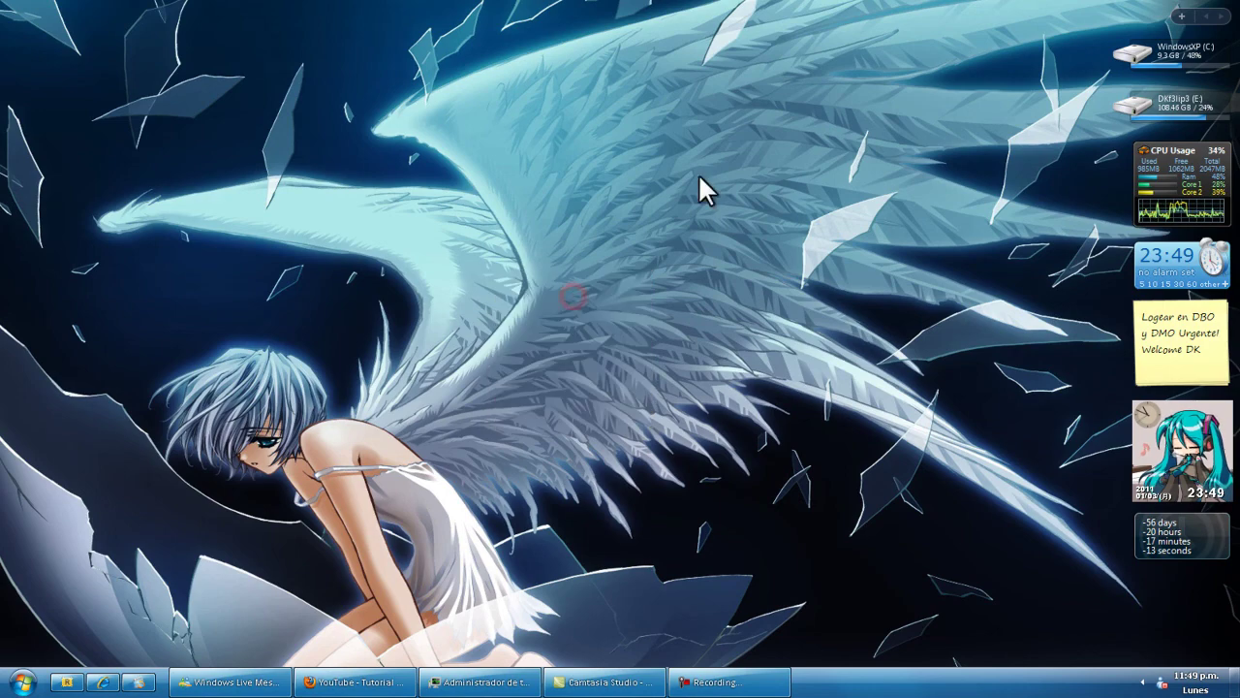